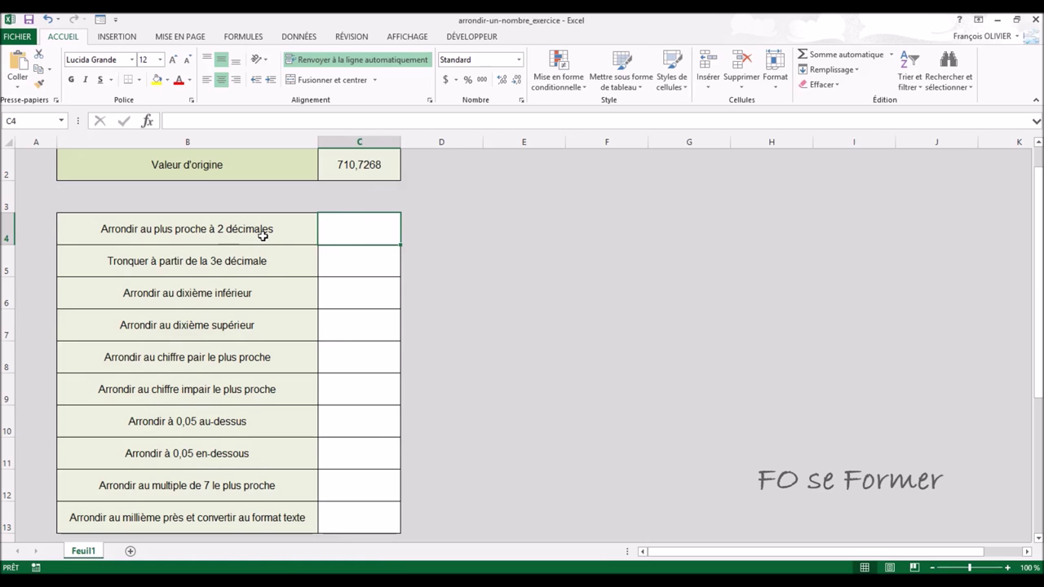
- Enter =ARRONDI(C2;2) in C4 through the Function Arguments dialog, showing 710,73
{"action": "type", "text": "="}
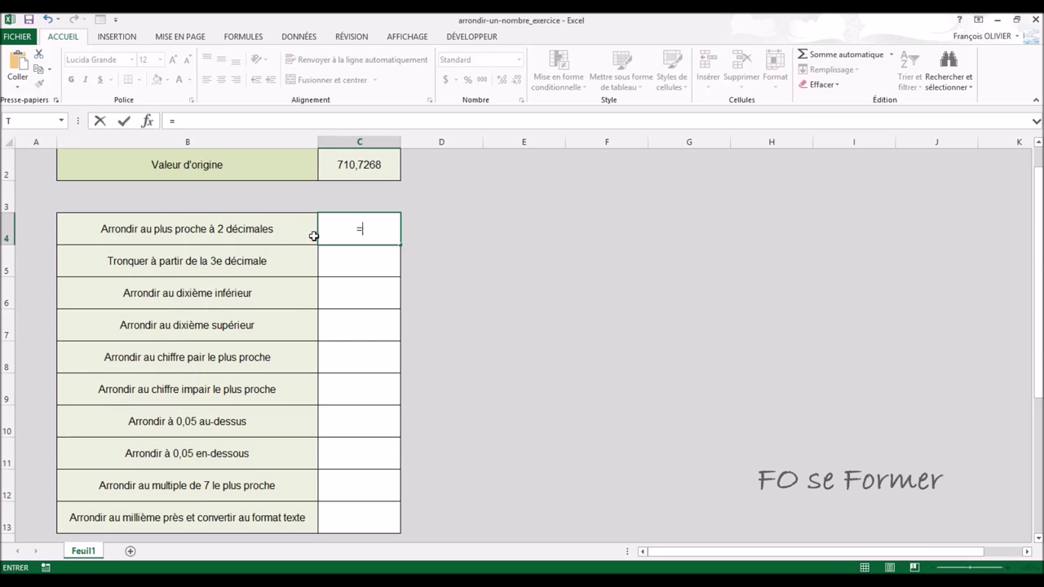
{"action": "type", "text": "arr"}
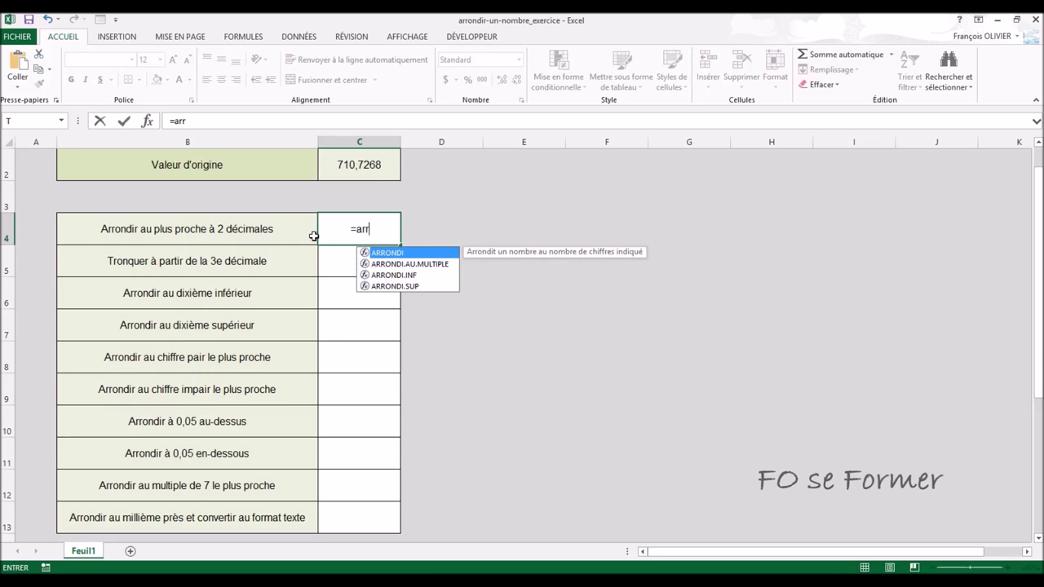
{"action": "left_click", "coordinate": [381, 253]}
{"action": "double_click", "coordinate": [381, 254]}
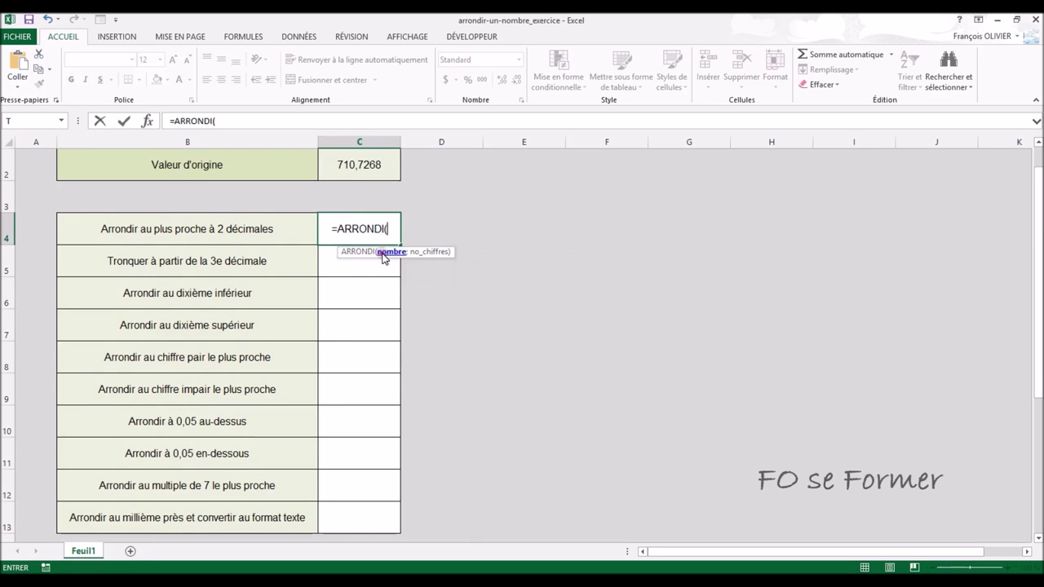
{"action": "left_click", "coordinate": [147, 121]}
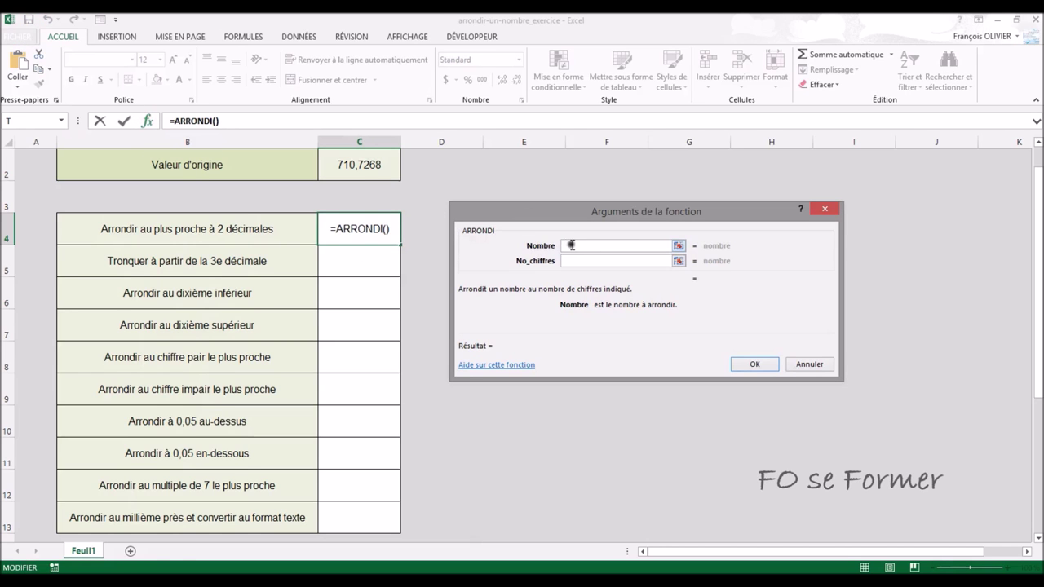
{"action": "left_click", "coordinate": [381, 165]}
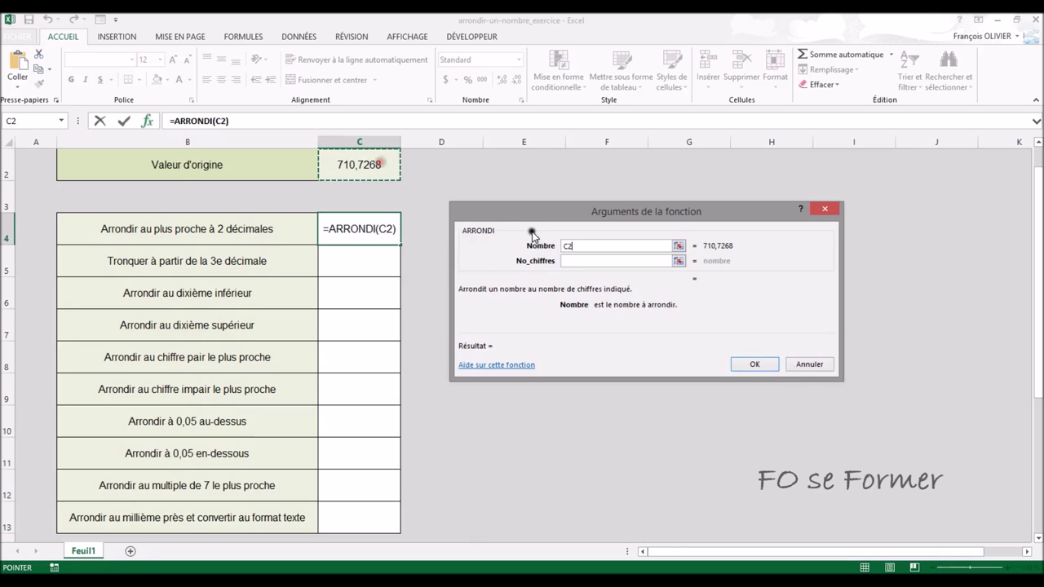
{"action": "left_click", "coordinate": [566, 261]}
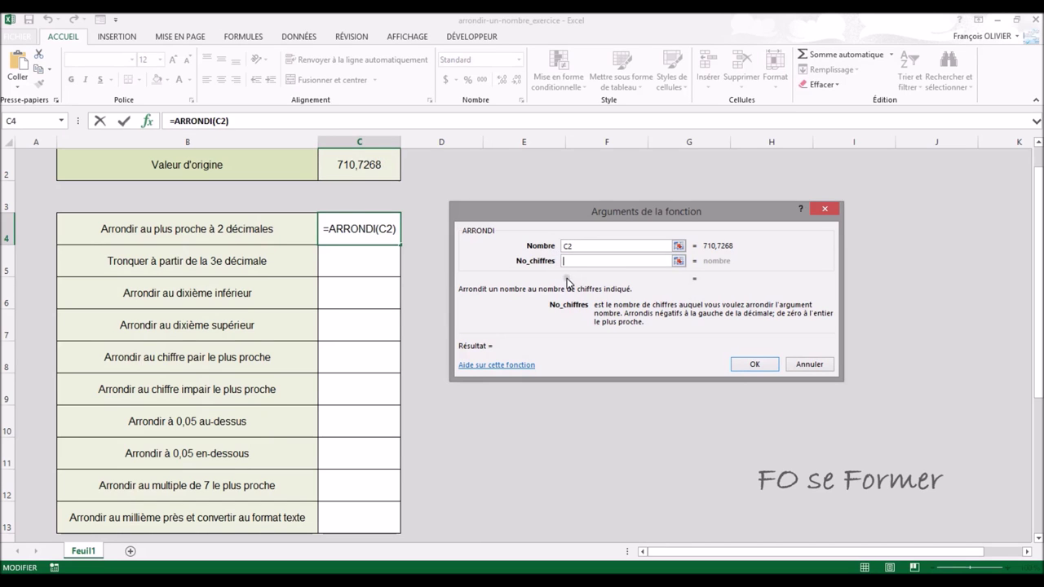
{"action": "key", "text": "Tab"}
{"action": "type", "text": "2"}
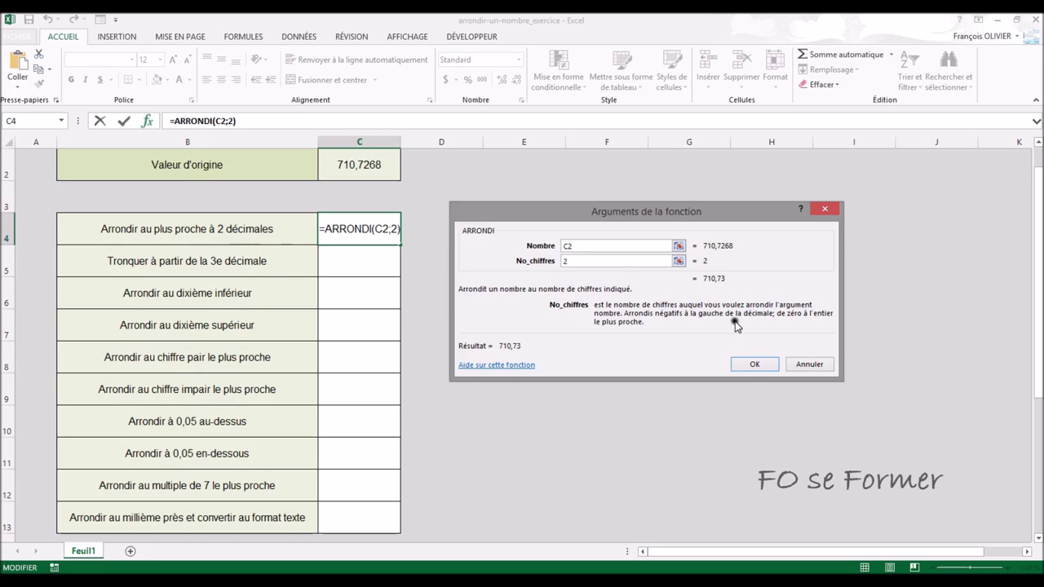
{"action": "left_click", "coordinate": [754, 364]}
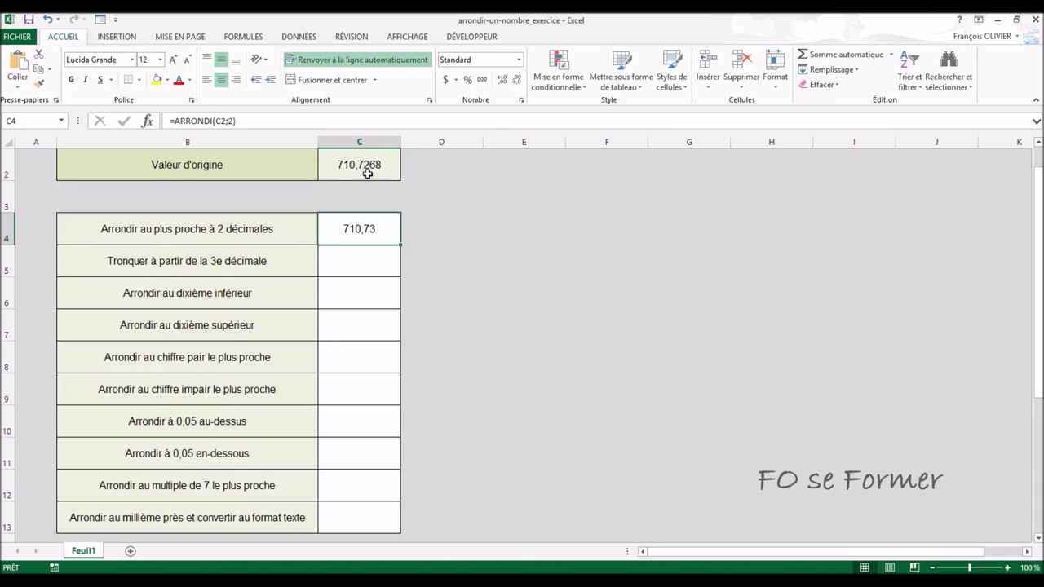
{"action": "left_click", "coordinate": [360, 257]}
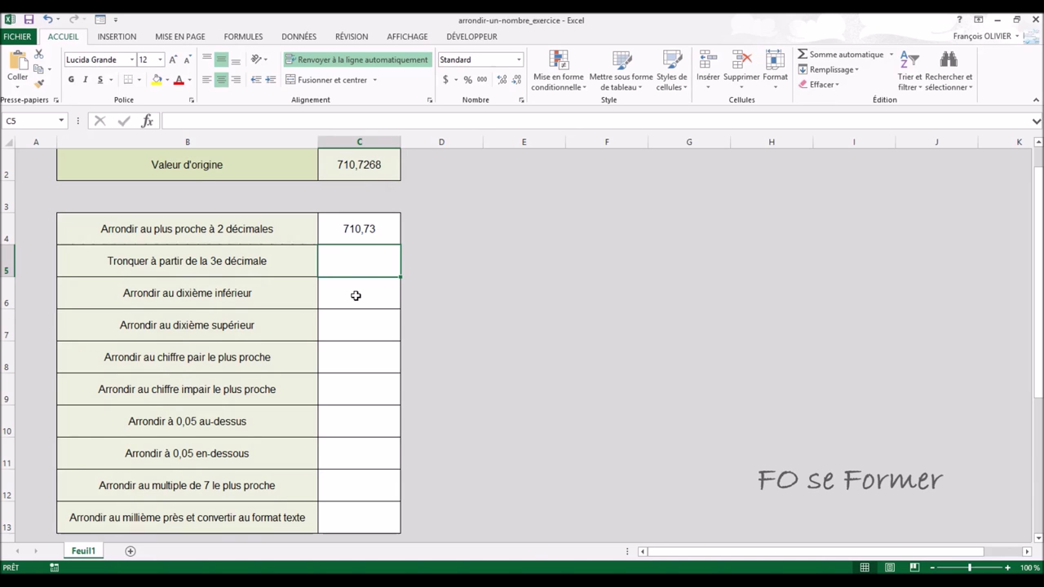
- Enter =TRONQUE(C2;2) in C5, truncating 710,7268 to 710,72
{"action": "type", "text": "="}
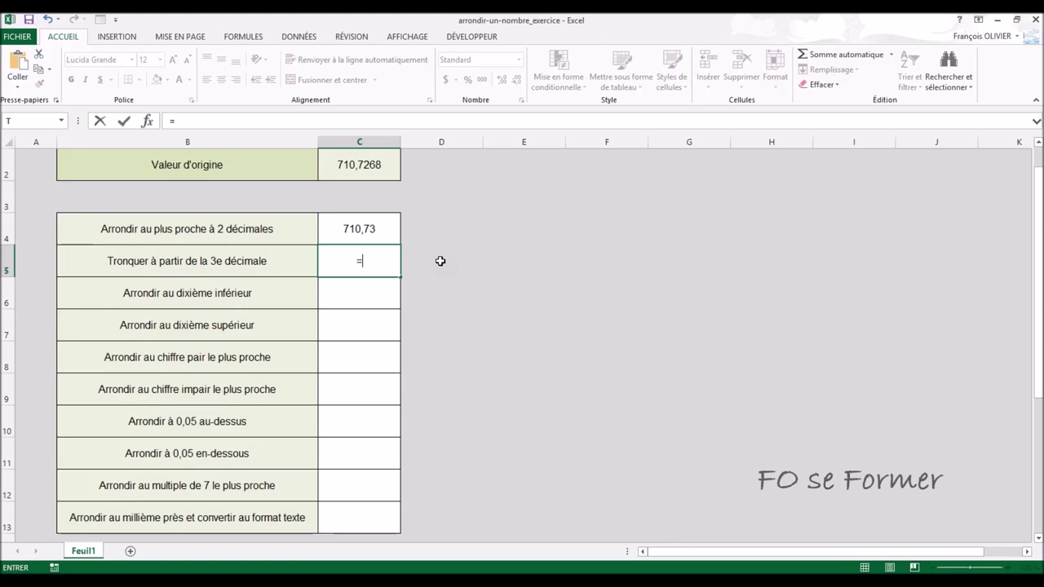
{"action": "type", "text": "tron"}
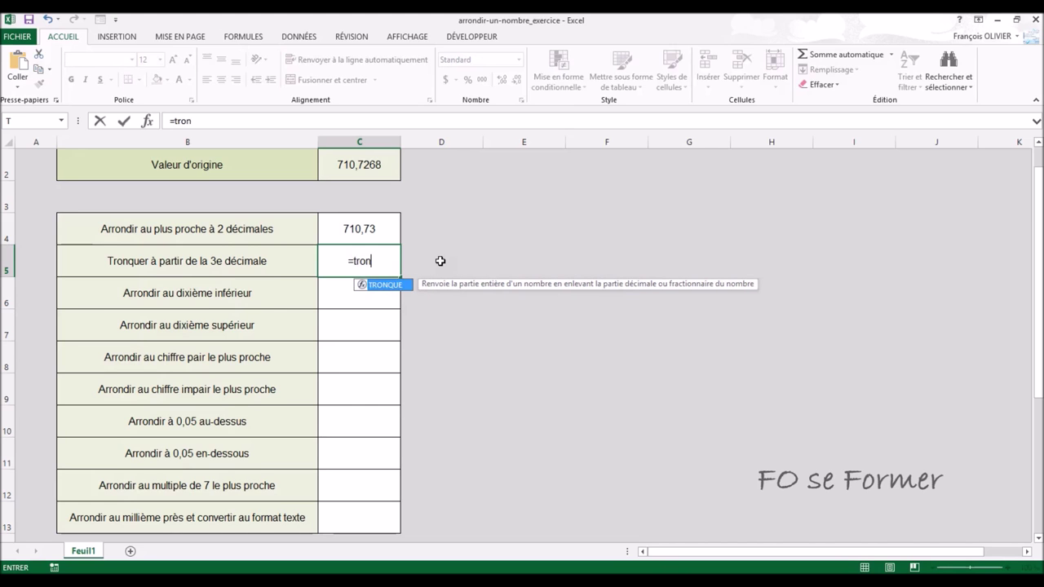
{"action": "type", "text": "q"}
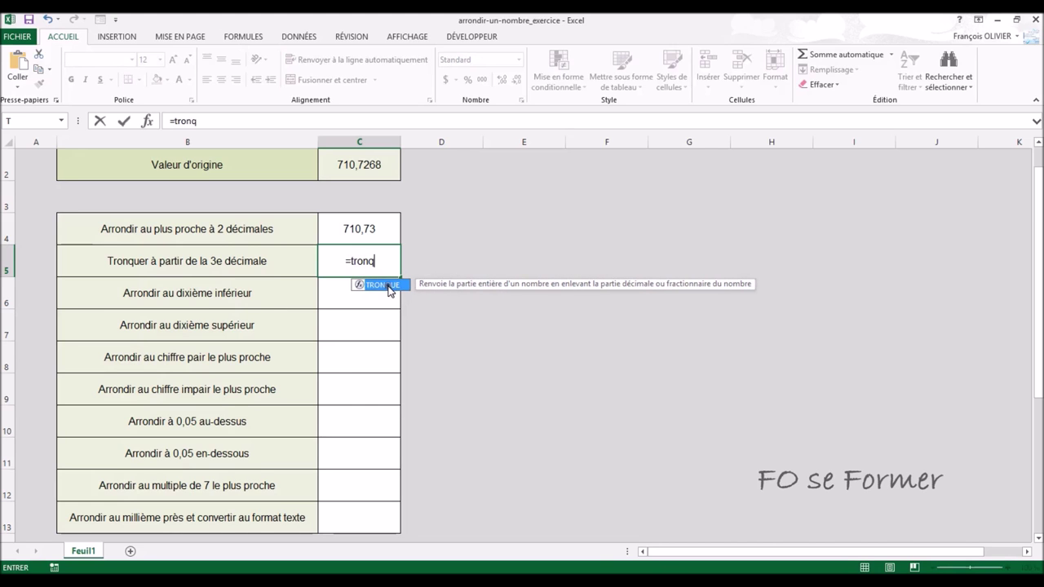
{"action": "double_click", "coordinate": [380, 285]}
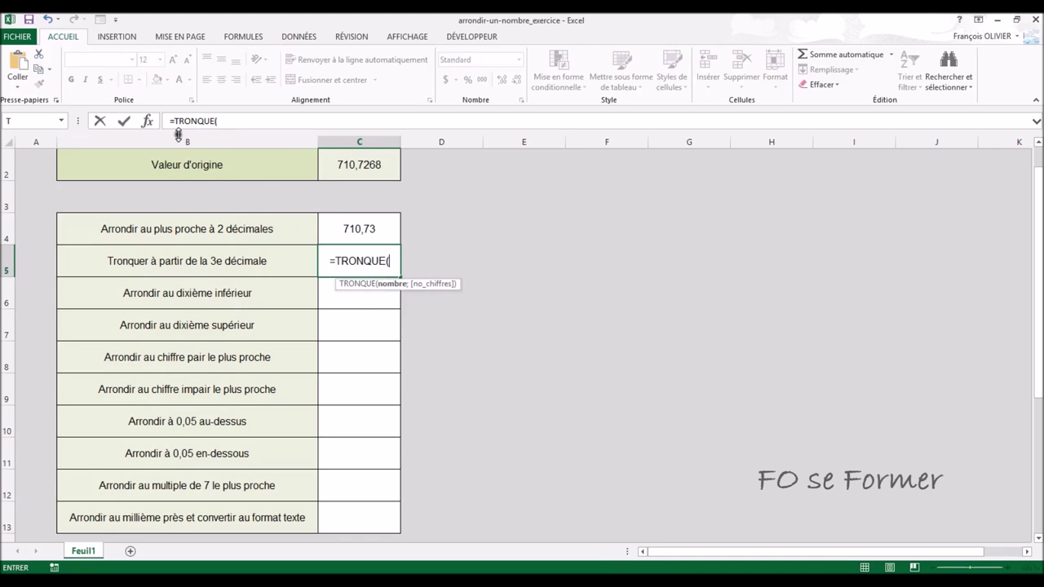
{"action": "left_click", "coordinate": [147, 121]}
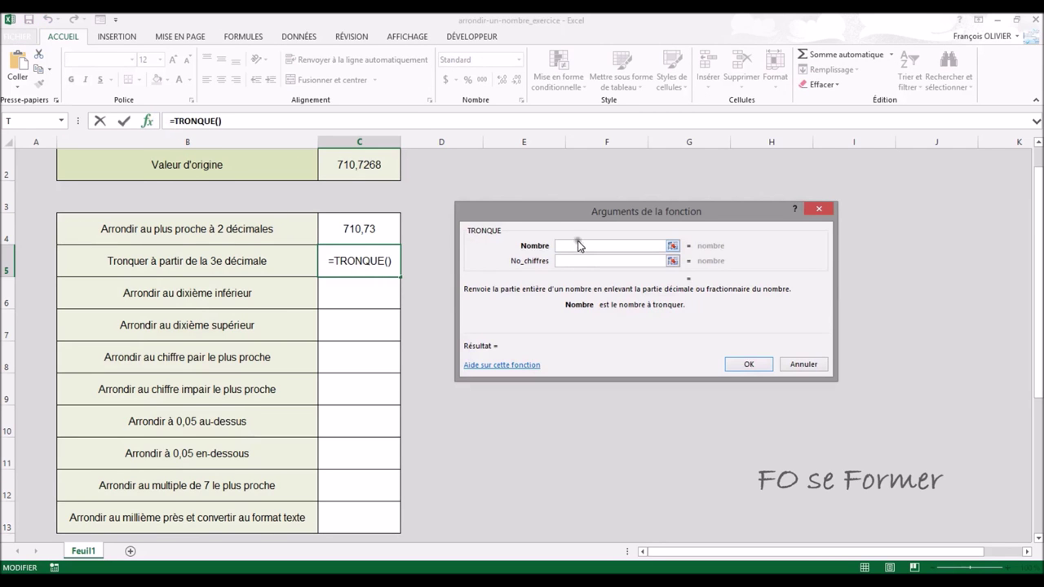
{"action": "left_click", "coordinate": [368, 165]}
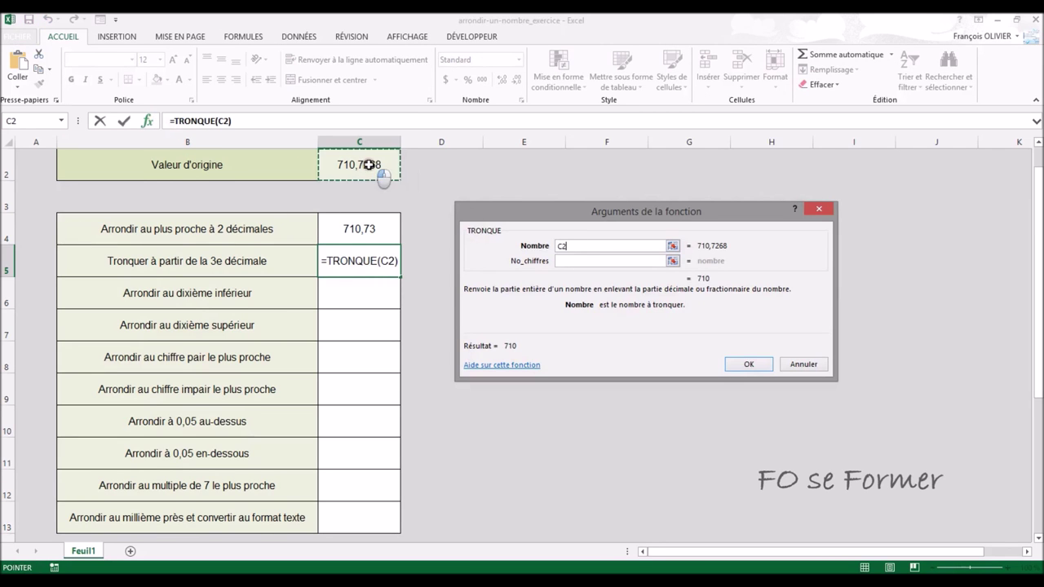
{"action": "left_click", "coordinate": [565, 260]}
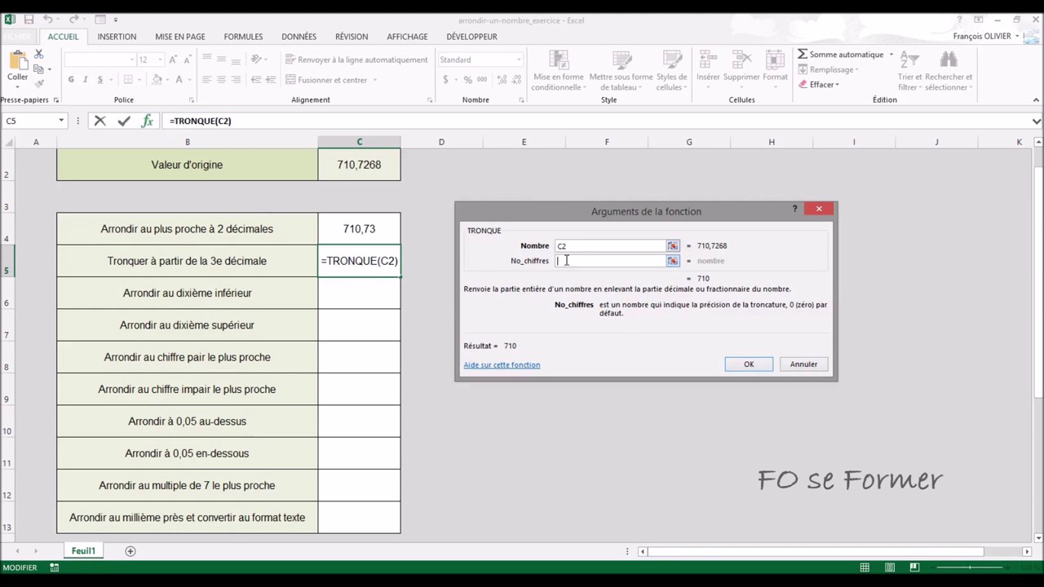
{"action": "type", "text": "2"}
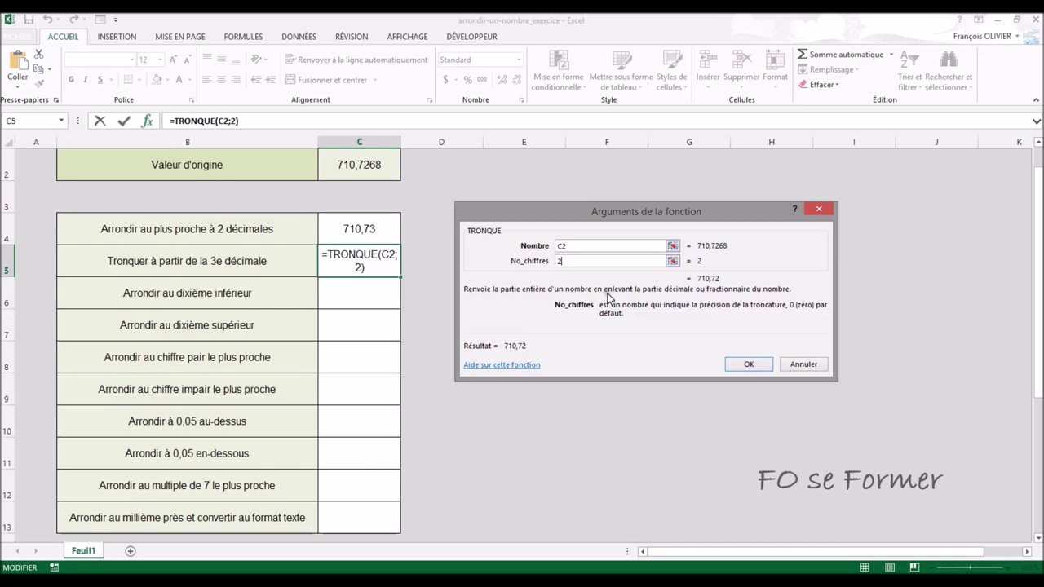
{"action": "left_click", "coordinate": [750, 365]}
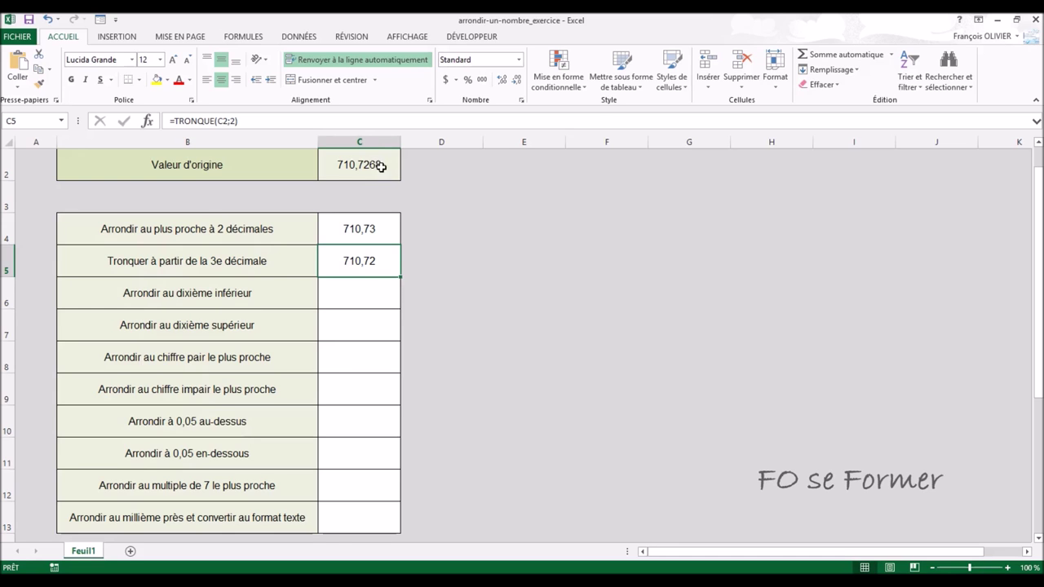
{"action": "left_click", "coordinate": [380, 287]}
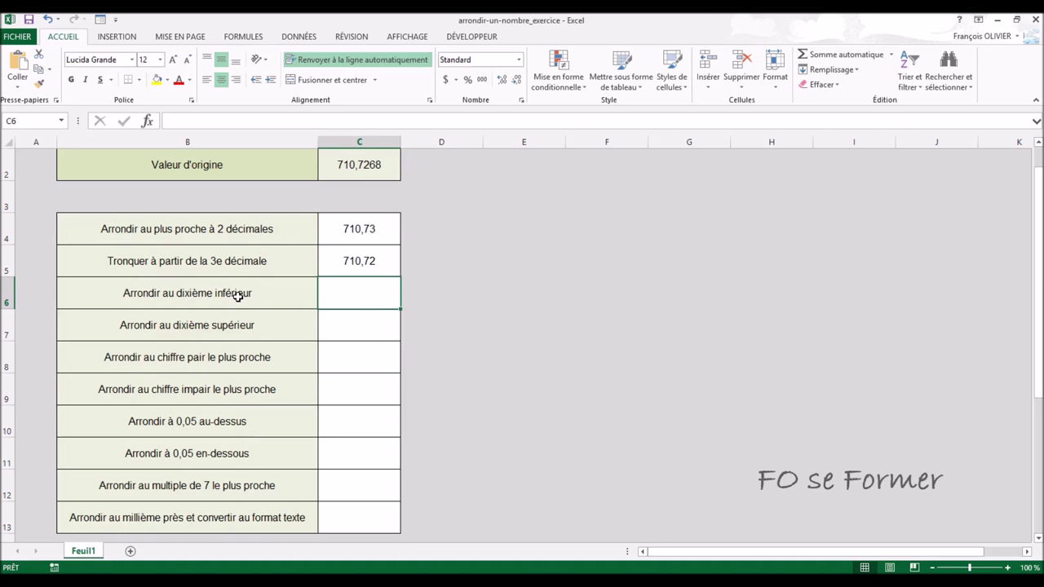
- Enter =ARRONDI.INF(C2;1) in C6 so it shows 710,7
{"action": "type", "text": "="}
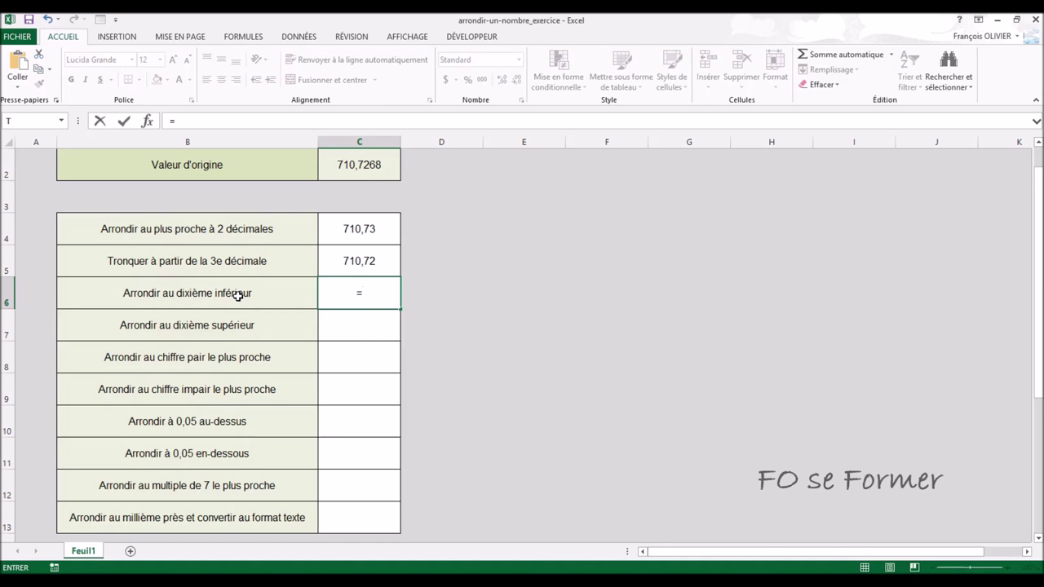
{"action": "type", "text": "arr"}
{"action": "left_click", "coordinate": [376, 338]}
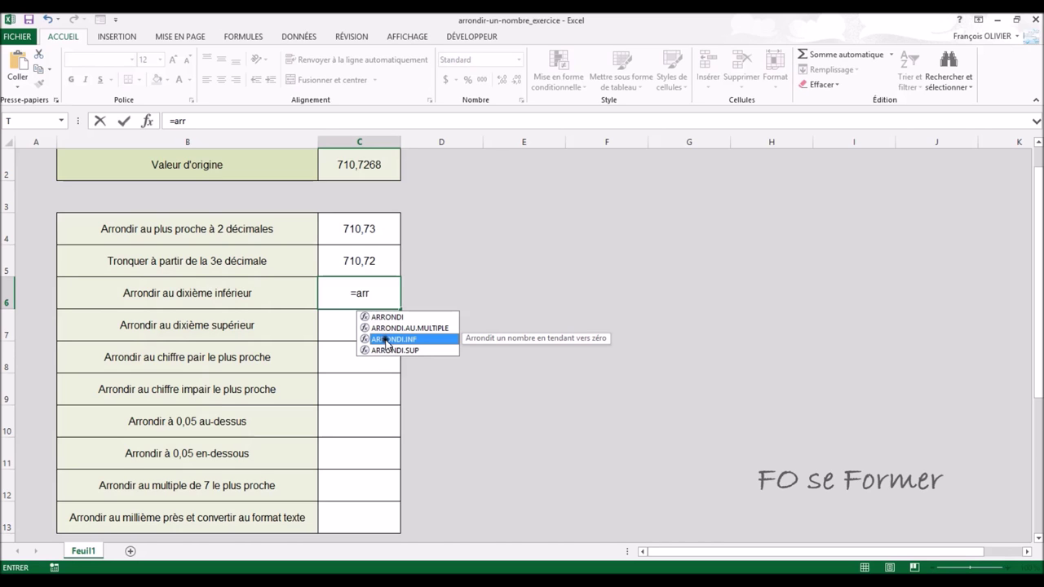
{"action": "double_click", "coordinate": [387, 339]}
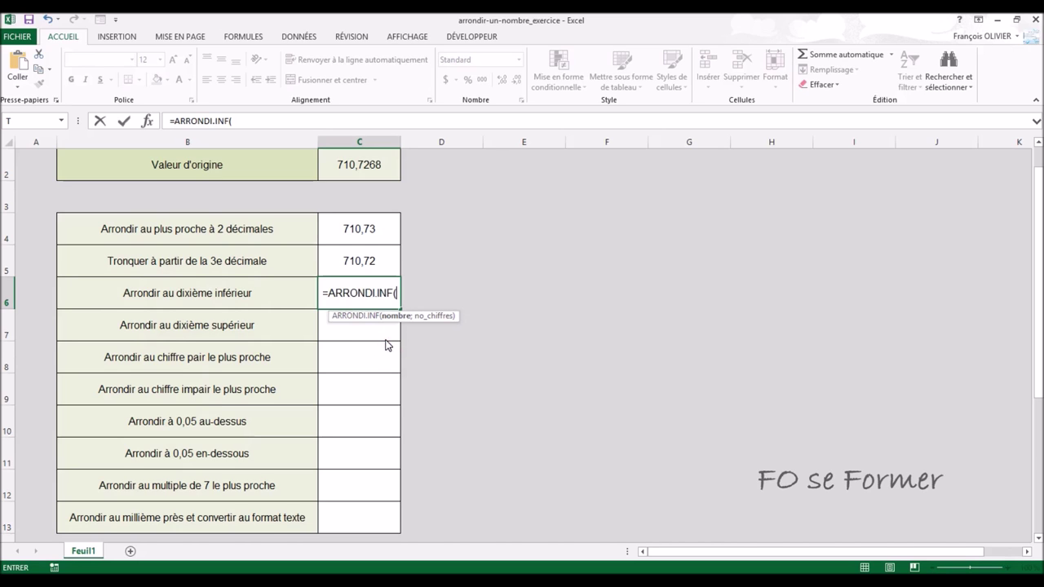
{"action": "left_click", "coordinate": [148, 121]}
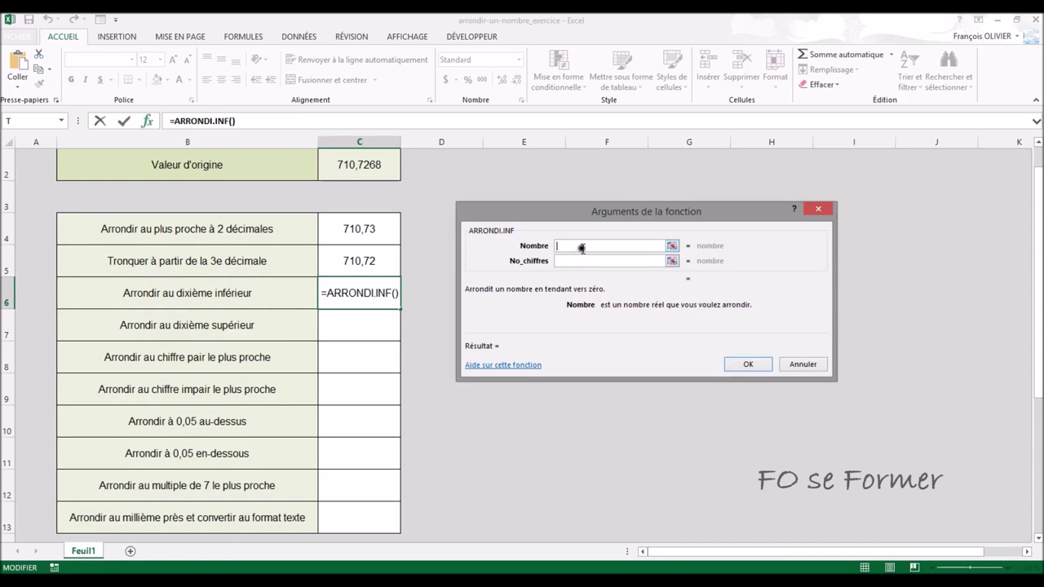
{"action": "left_click", "coordinate": [377, 164]}
{"action": "left_click", "coordinate": [546, 257]}
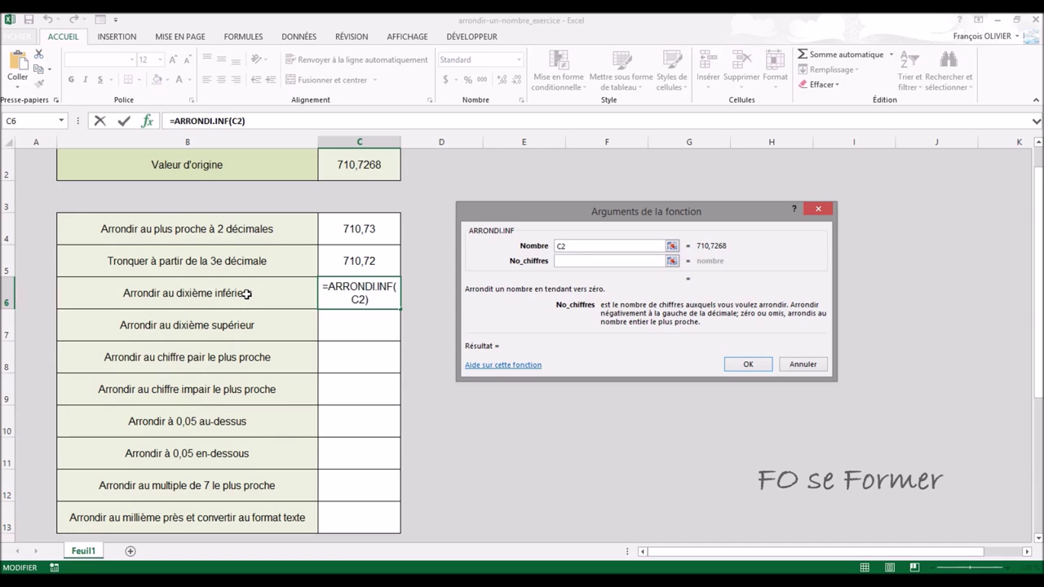
{"action": "type", "text": "1"}
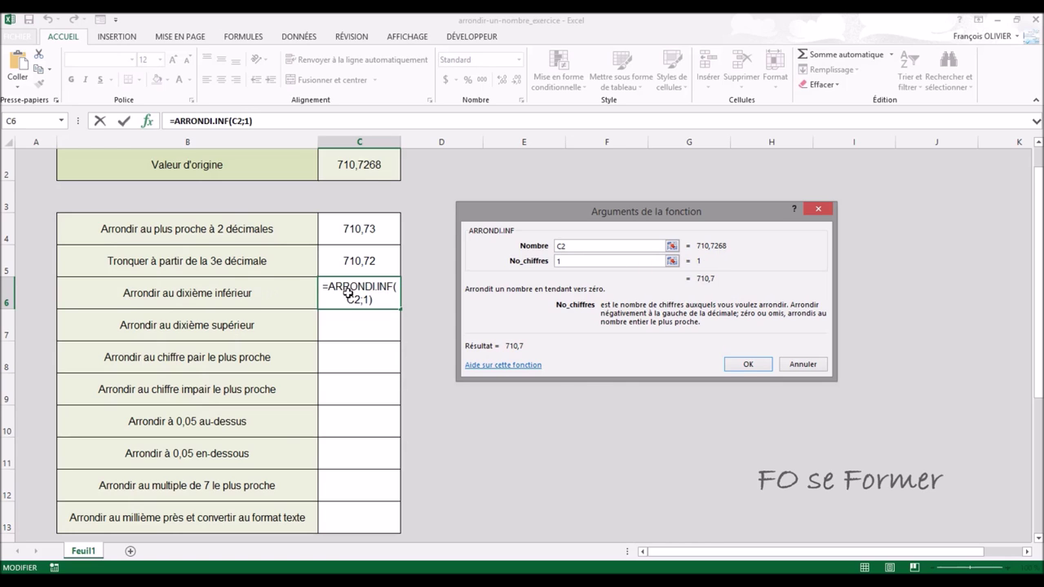
{"action": "left_click", "coordinate": [749, 365]}
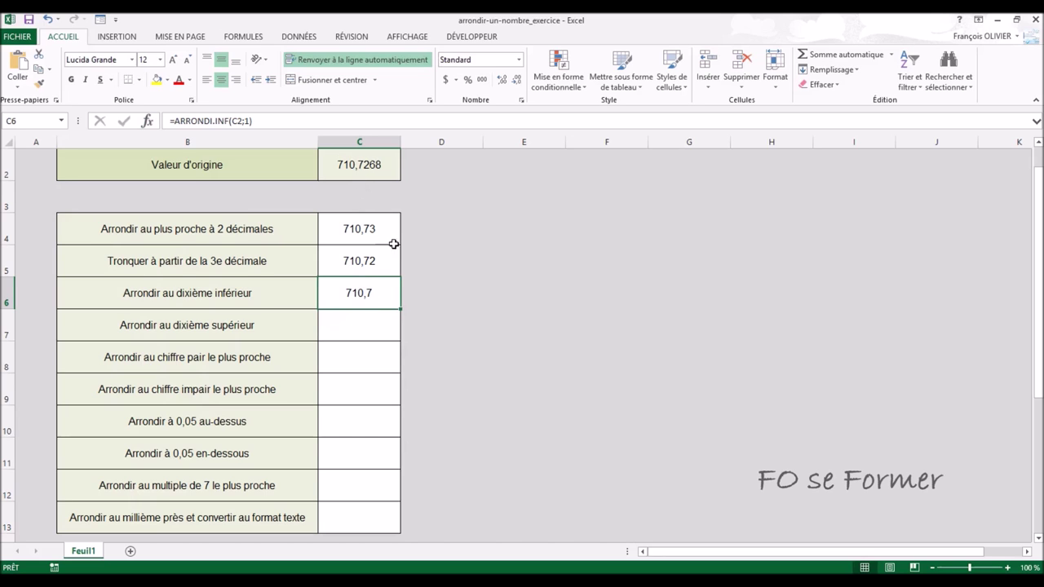
{"action": "left_click", "coordinate": [385, 320]}
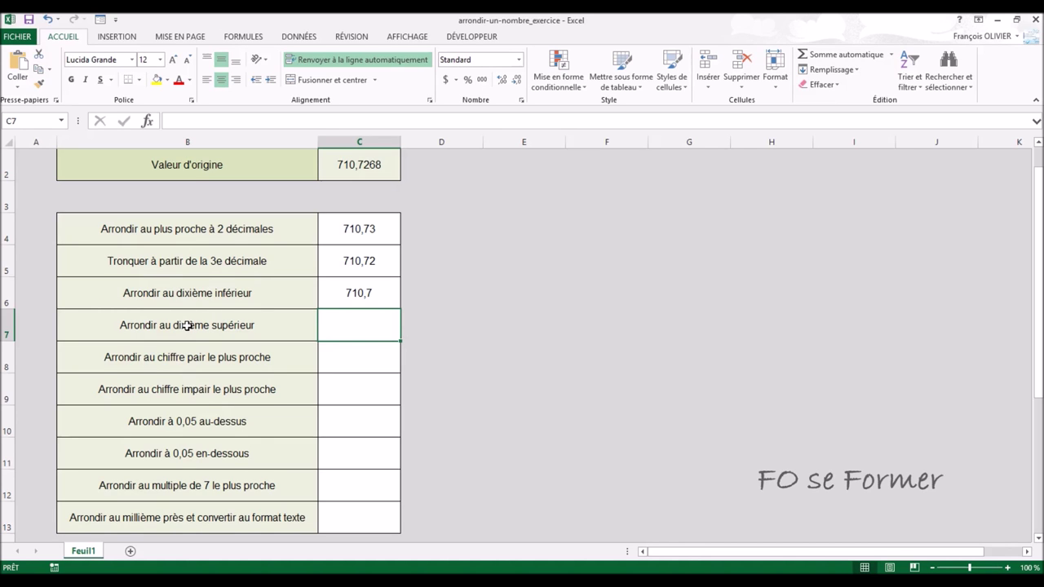
- Enter =ARRONDI.SUP(C2;1) in C7 so it shows 710,8
{"action": "type", "text": "=a"}
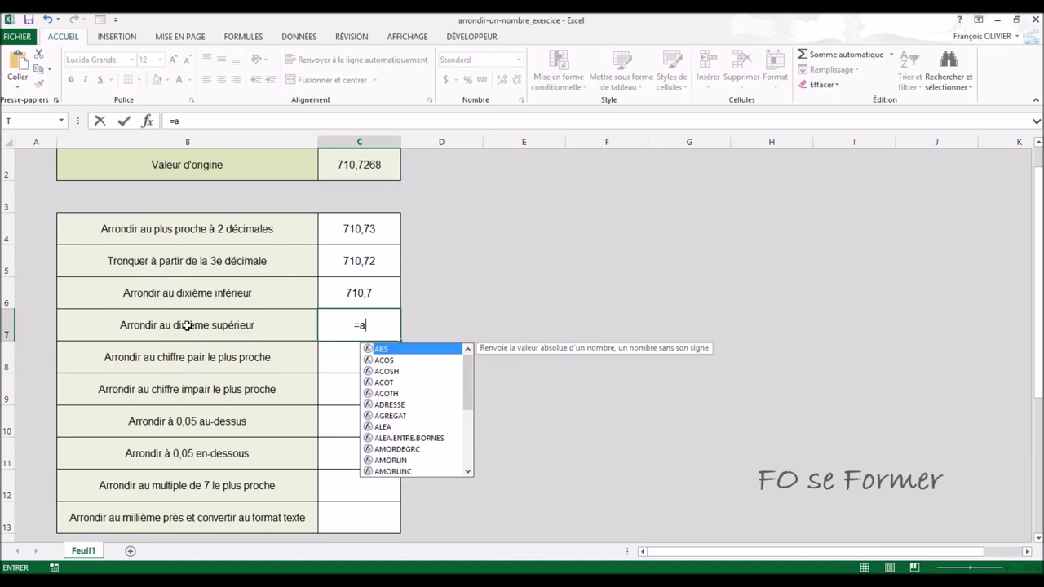
{"action": "type", "text": "rron"}
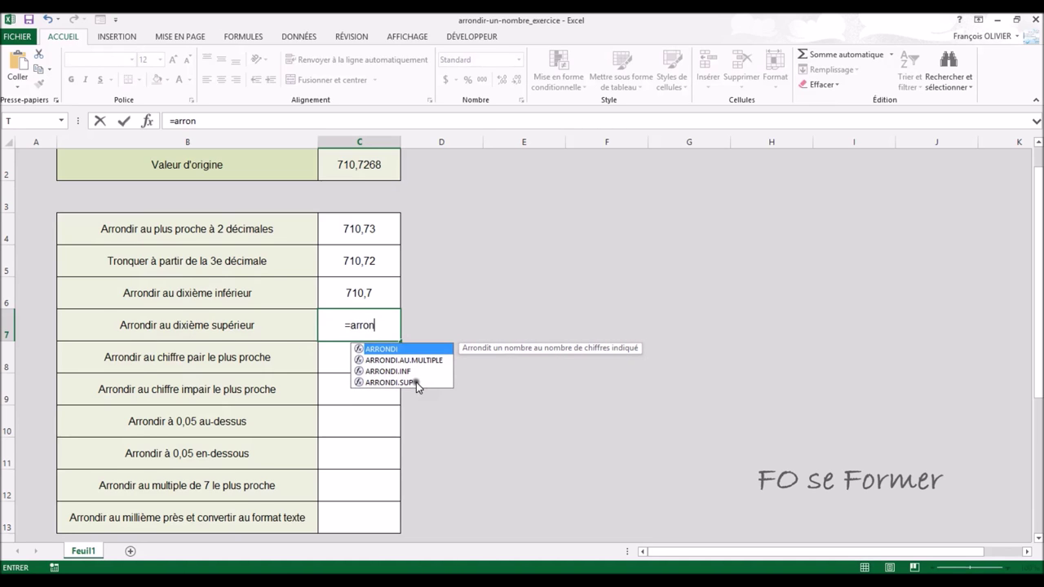
{"action": "left_click", "coordinate": [416, 381]}
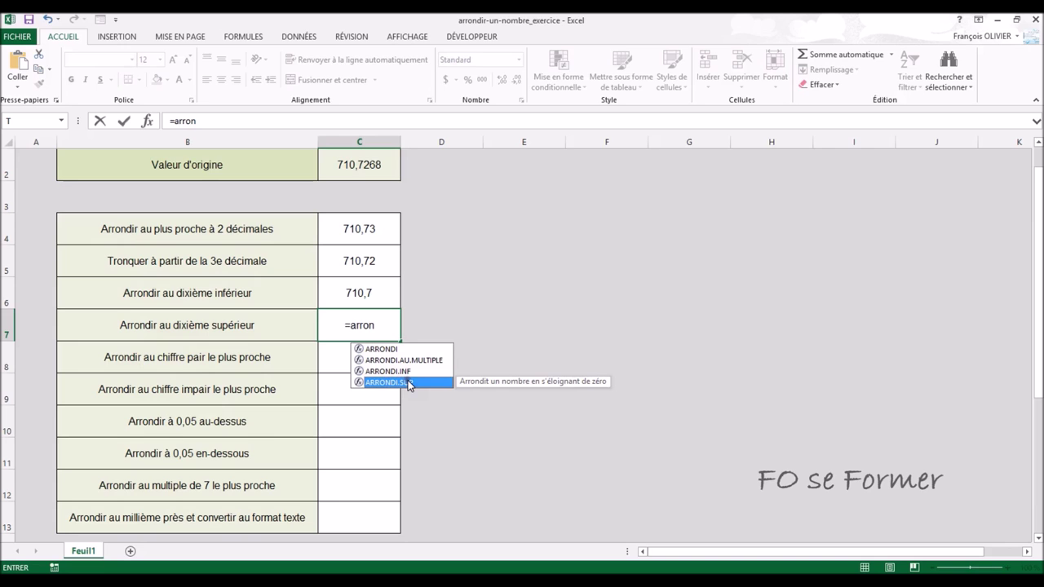
{"action": "double_click", "coordinate": [408, 382]}
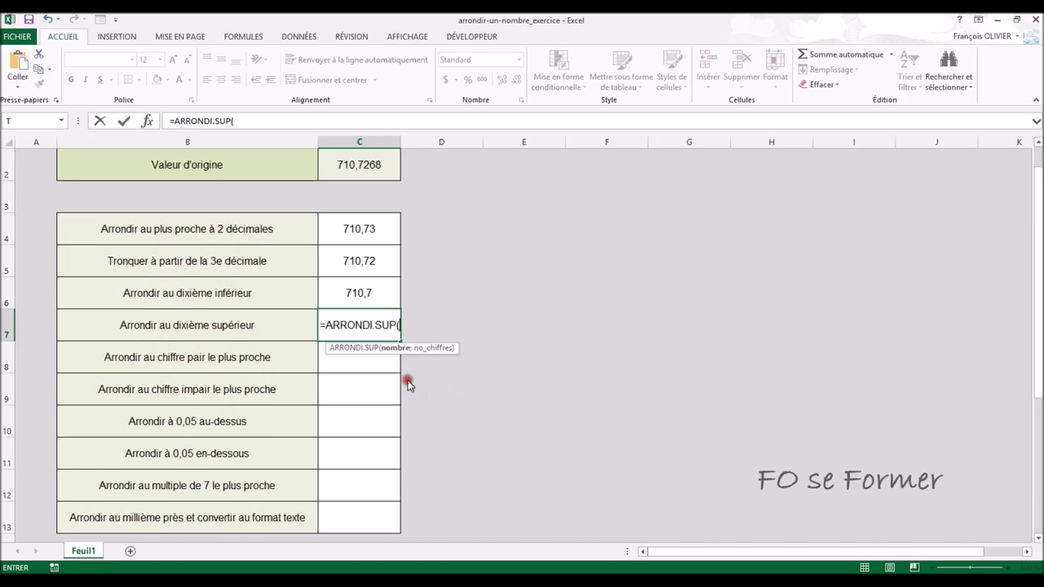
{"action": "left_click", "coordinate": [147, 122]}
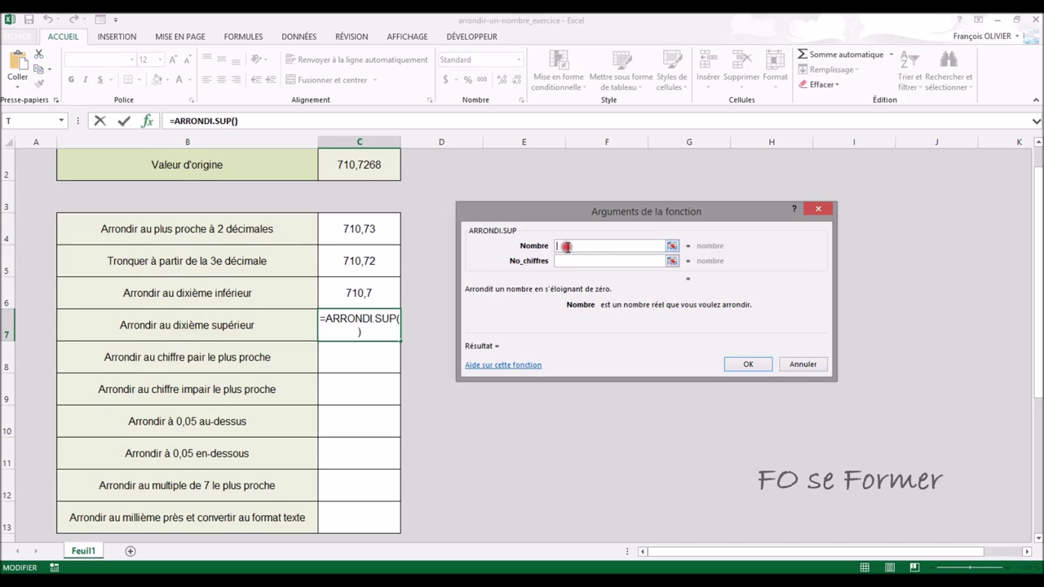
{"action": "left_click", "coordinate": [388, 175]}
{"action": "left_click", "coordinate": [569, 265]}
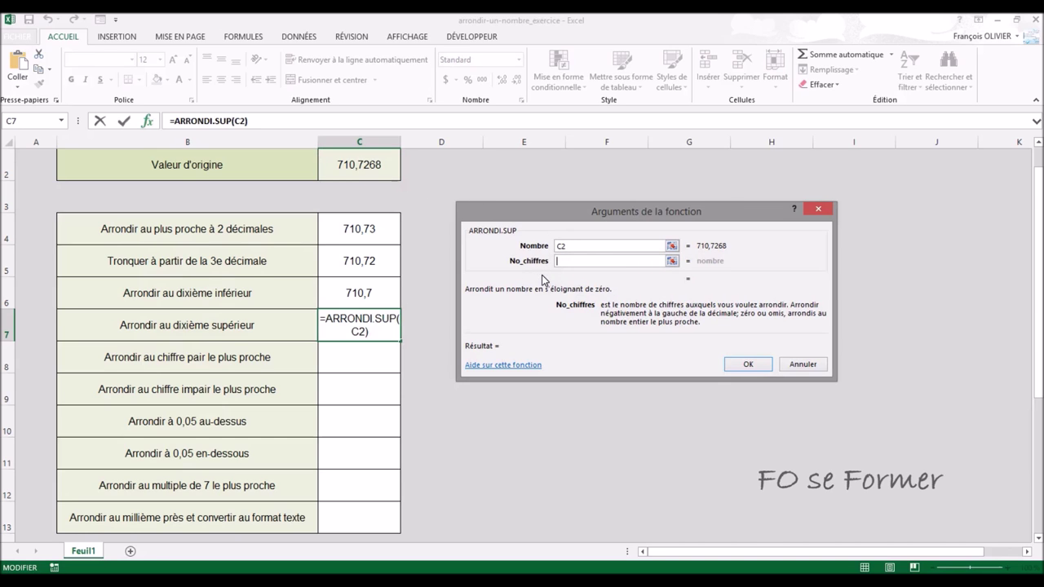
{"action": "type", "text": "1"}
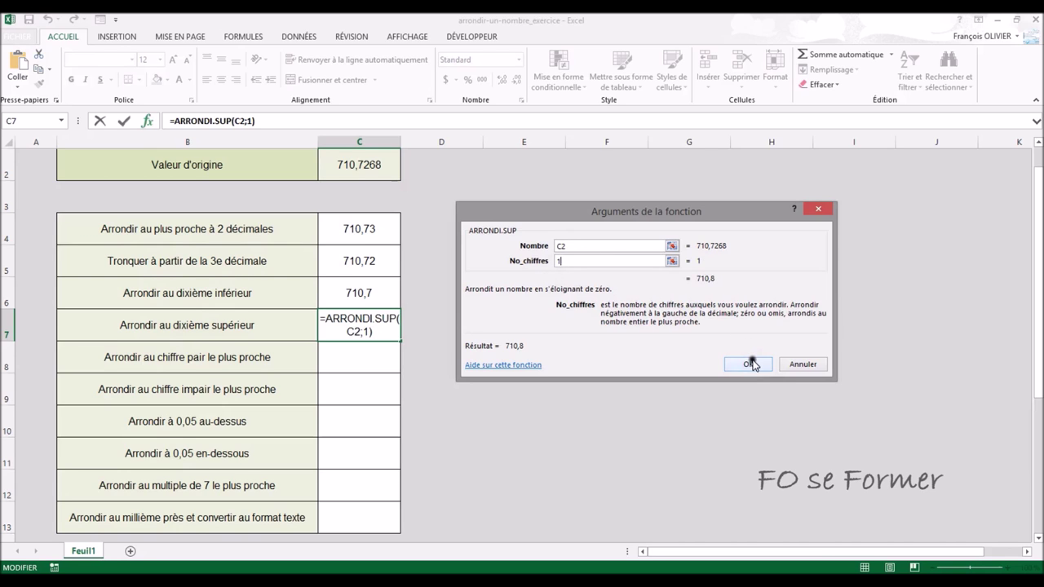
{"action": "left_click", "coordinate": [750, 364]}
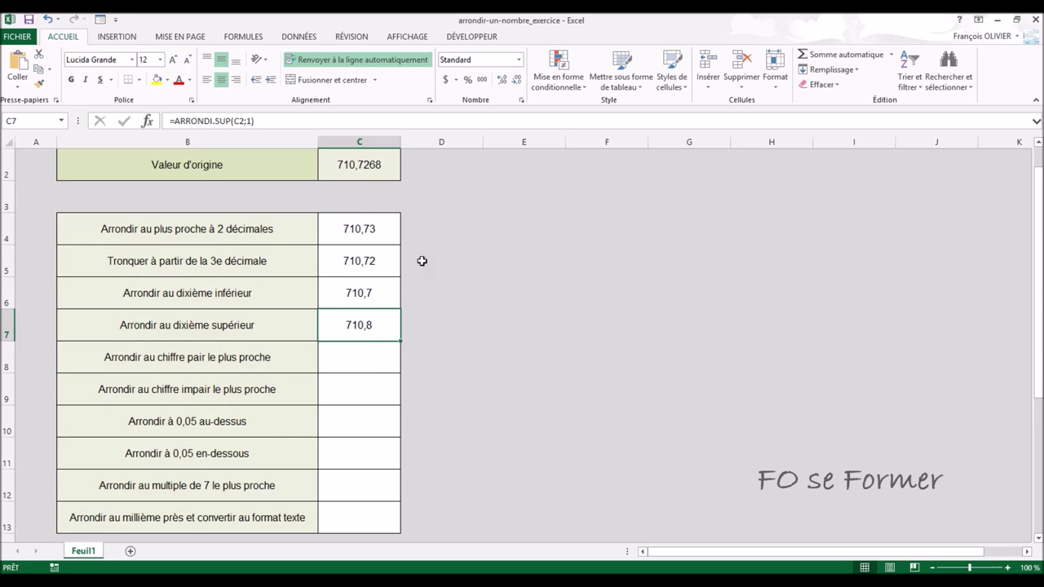
{"action": "left_click", "coordinate": [375, 361]}
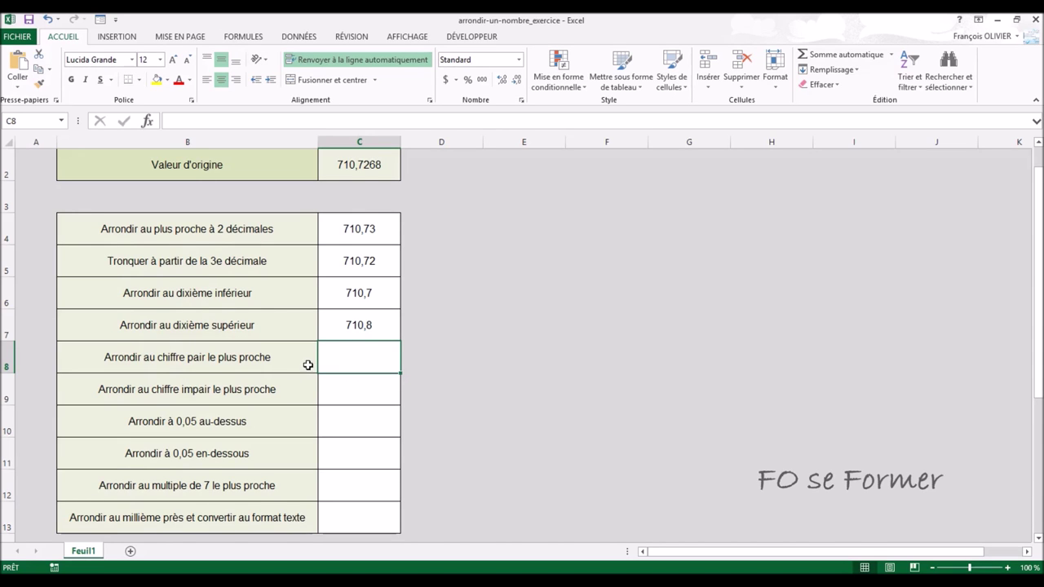
{"action": "type", "text": "="}
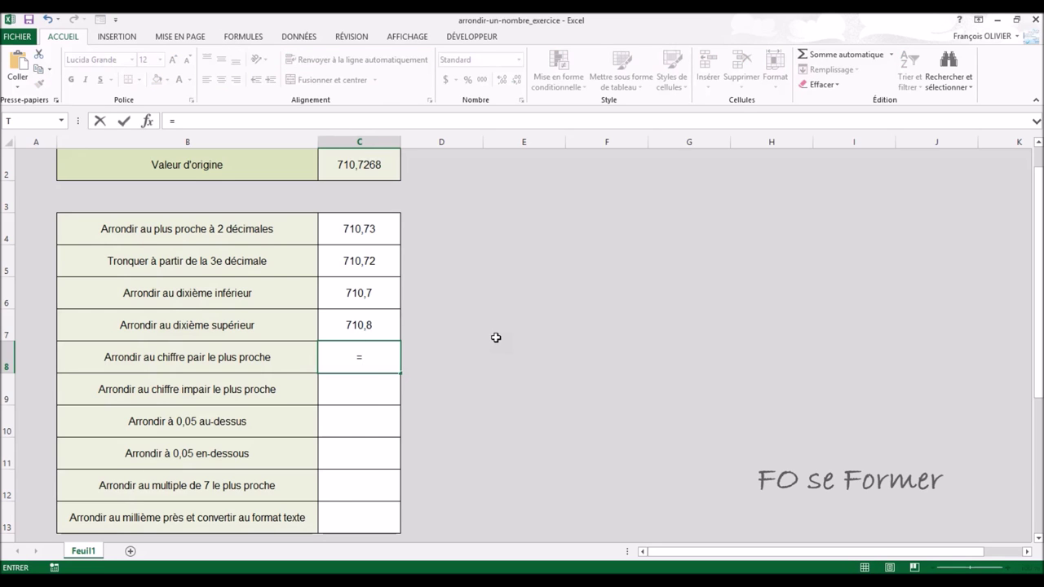
{"action": "type", "text": "pai"}
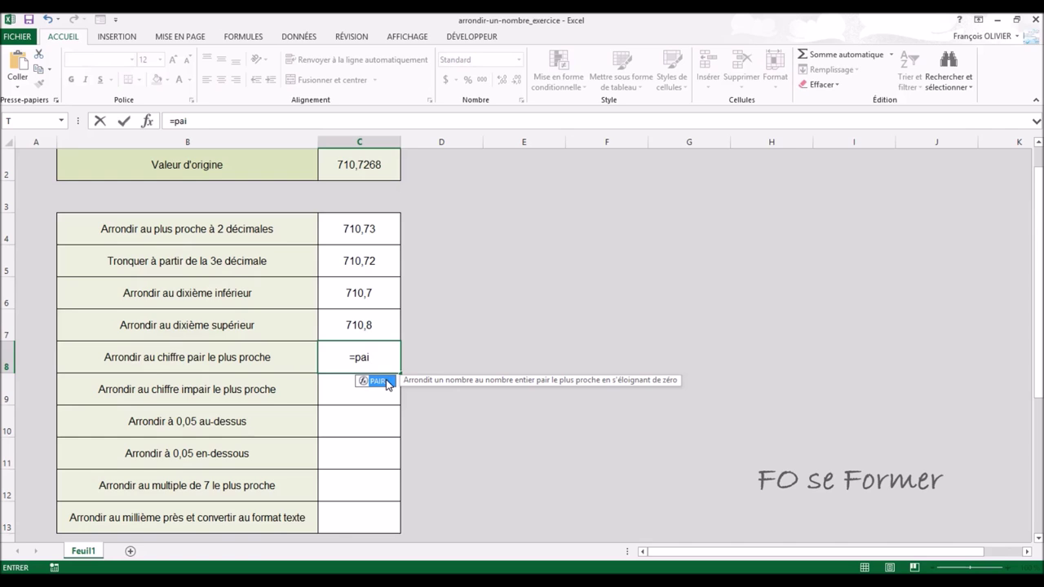
- Enter =PAIR(C2) in C8, returning 712
{"action": "double_click", "coordinate": [380, 381]}
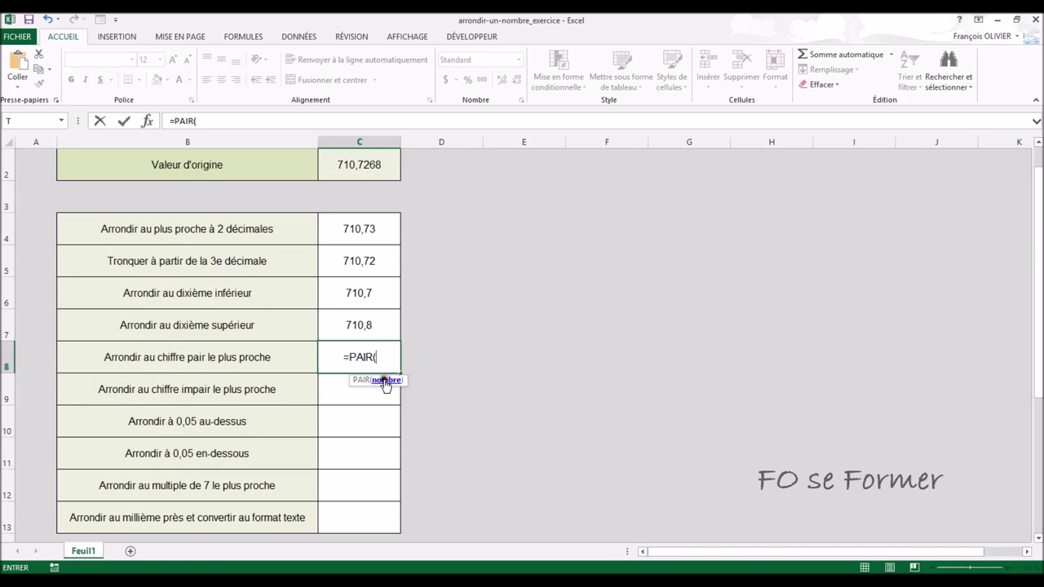
{"action": "left_click", "coordinate": [148, 122]}
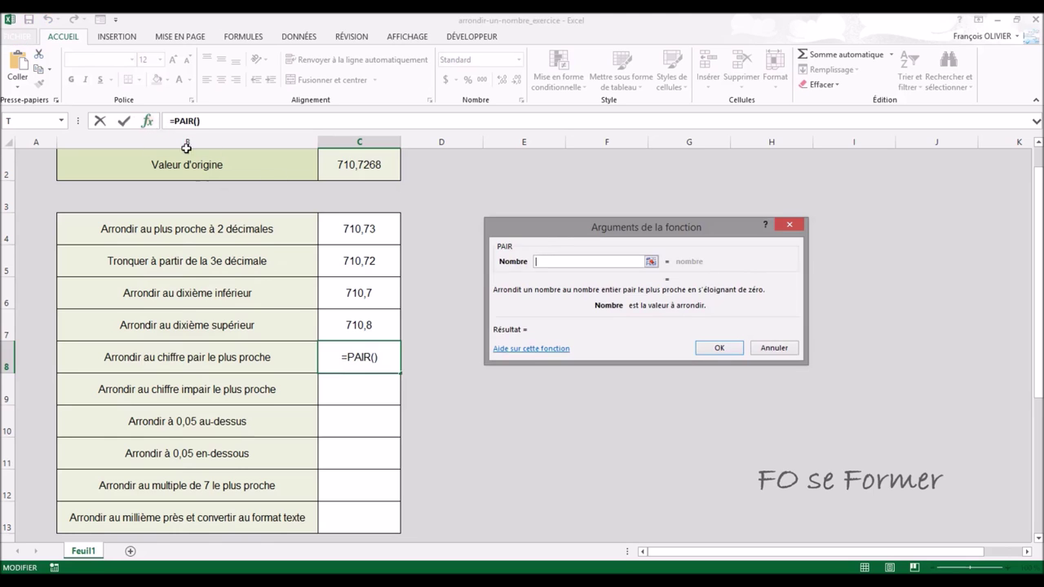
{"action": "left_click", "coordinate": [371, 164]}
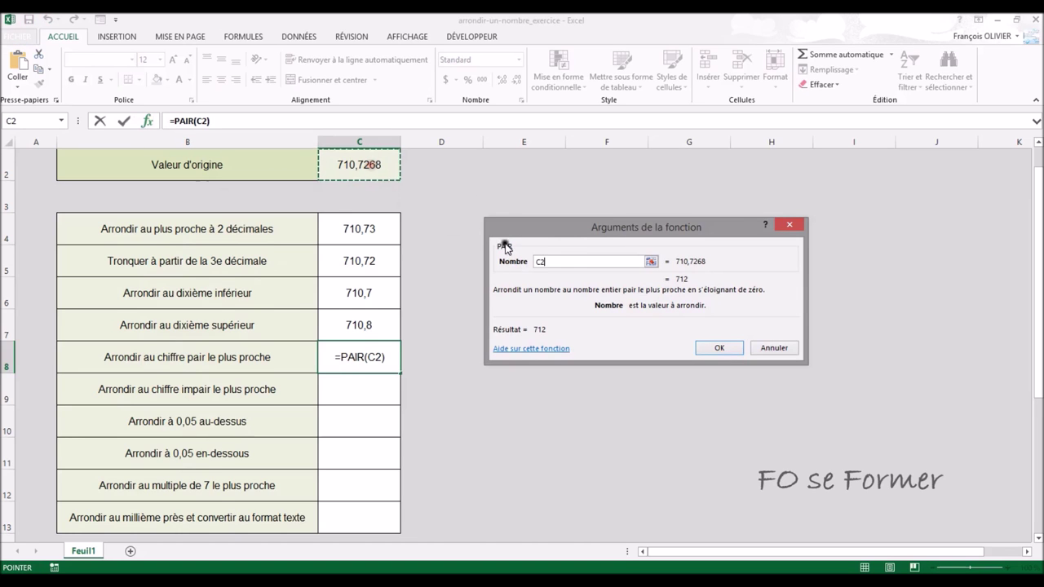
{"action": "left_click", "coordinate": [715, 348]}
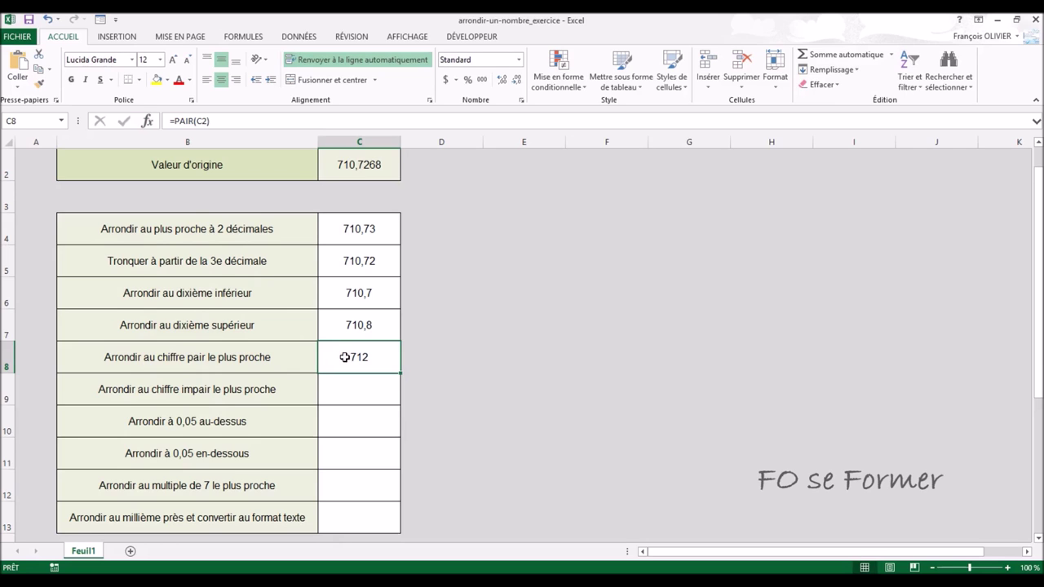
{"action": "left_click", "coordinate": [353, 391]}
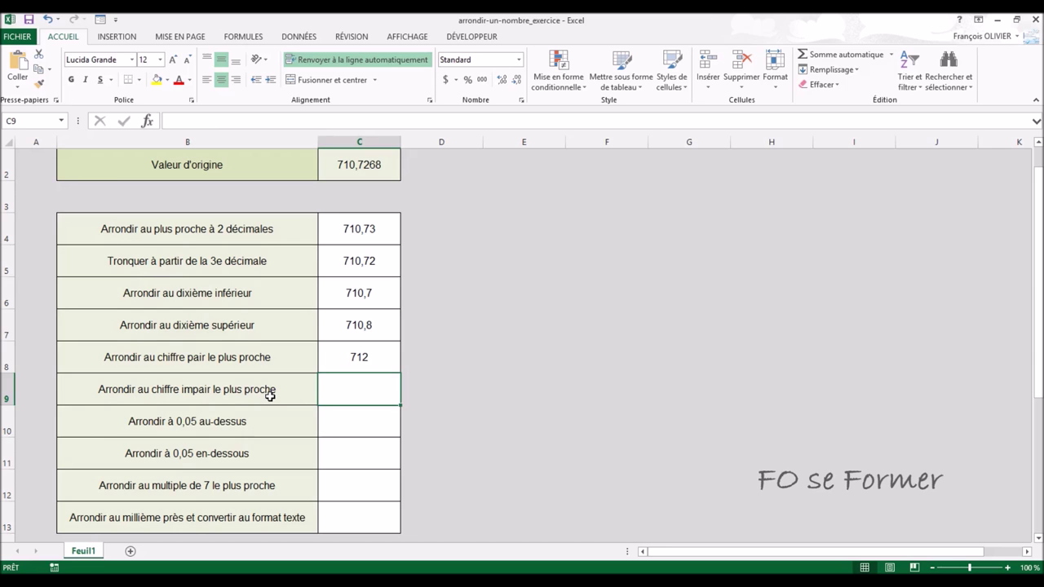
- Enter =IMPAIR(C2) in C9, giving 711
{"action": "type", "text": "="}
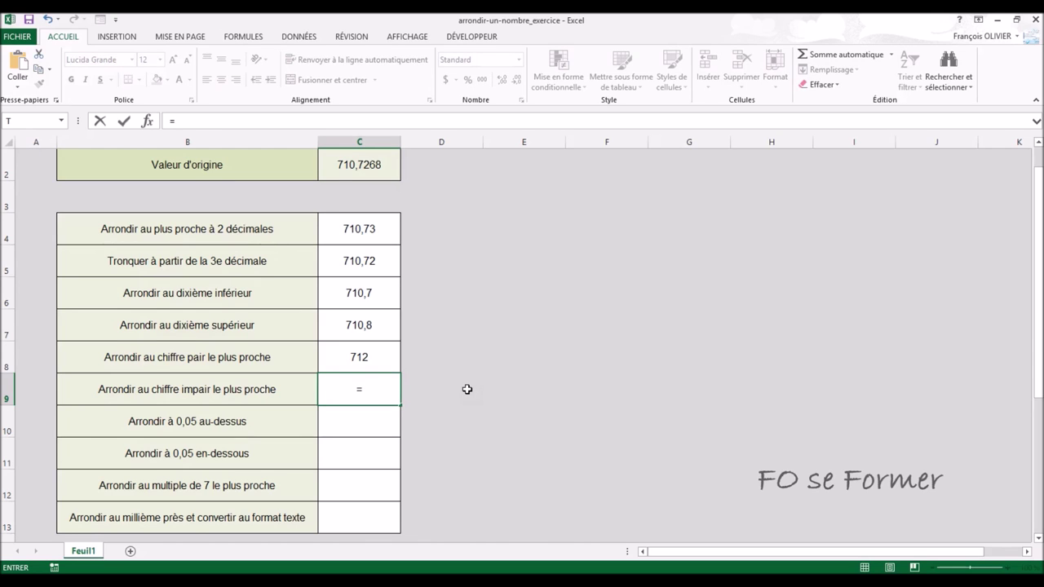
{"action": "type", "text": "imp"}
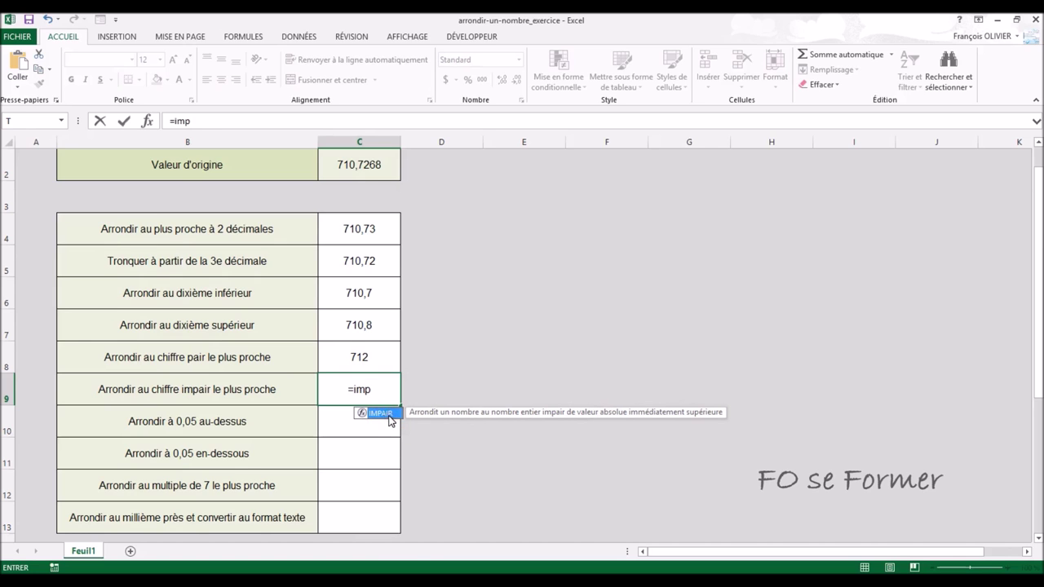
{"action": "double_click", "coordinate": [383, 414]}
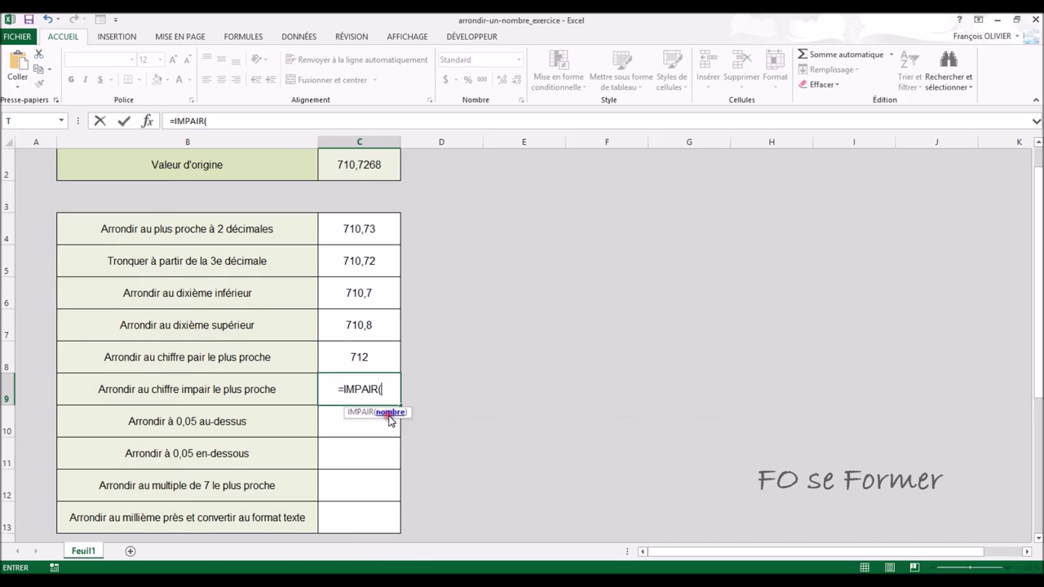
{"action": "left_click", "coordinate": [147, 121]}
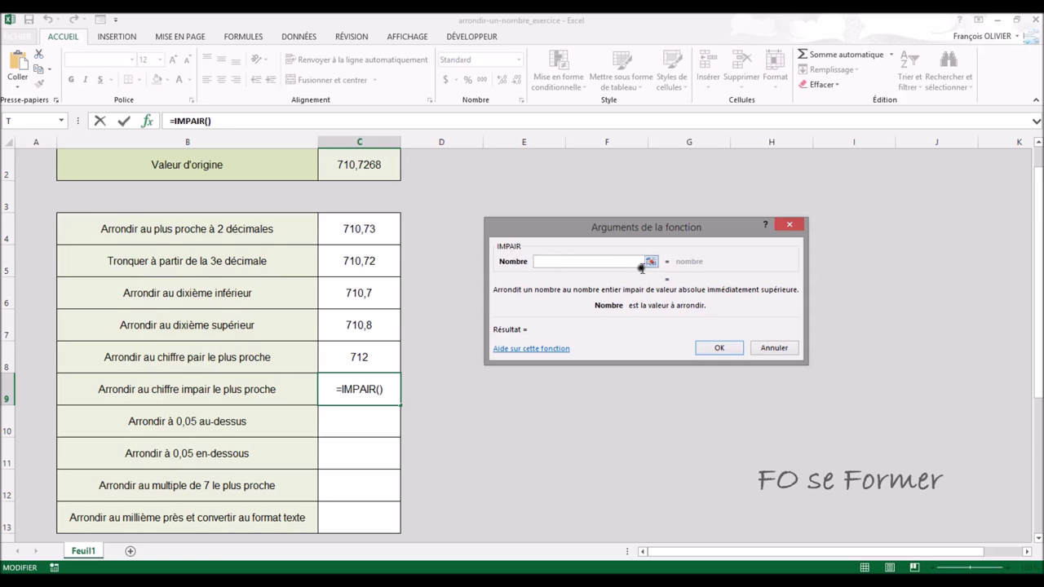
{"action": "left_click", "coordinate": [355, 165]}
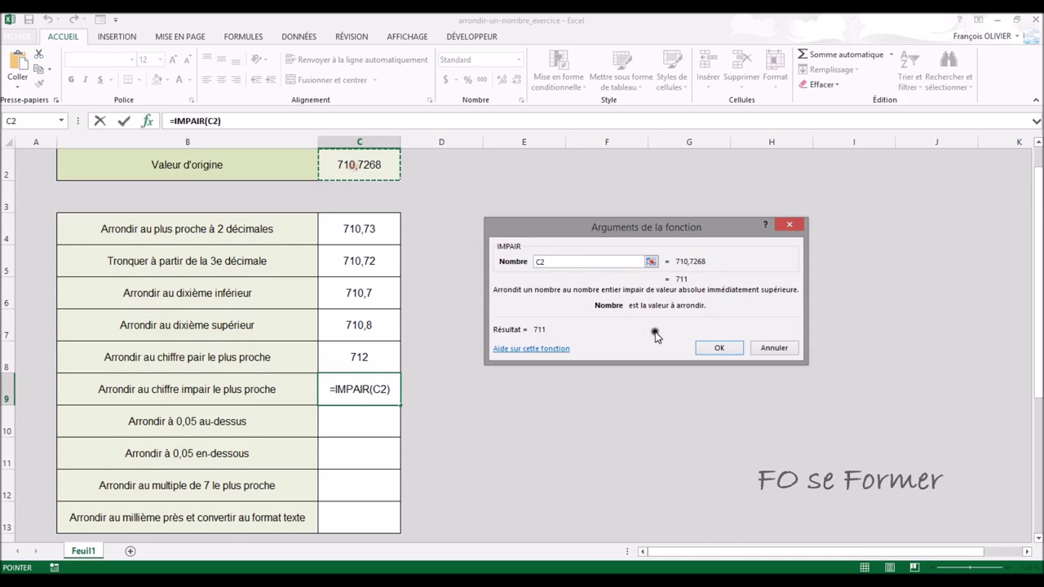
{"action": "left_click", "coordinate": [719, 348]}
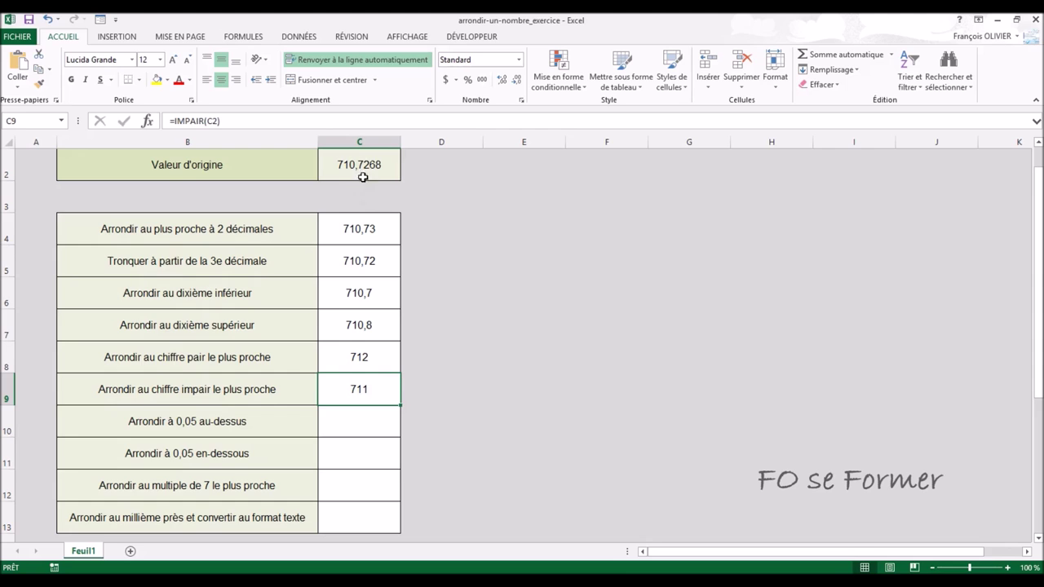
{"action": "left_click", "coordinate": [370, 426]}
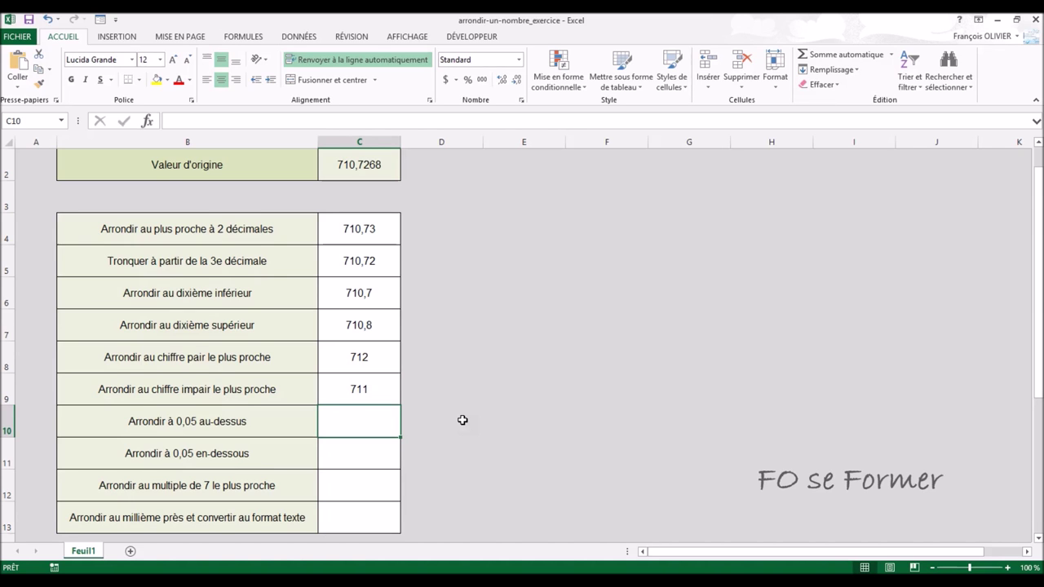
{"action": "type", "text": "="}
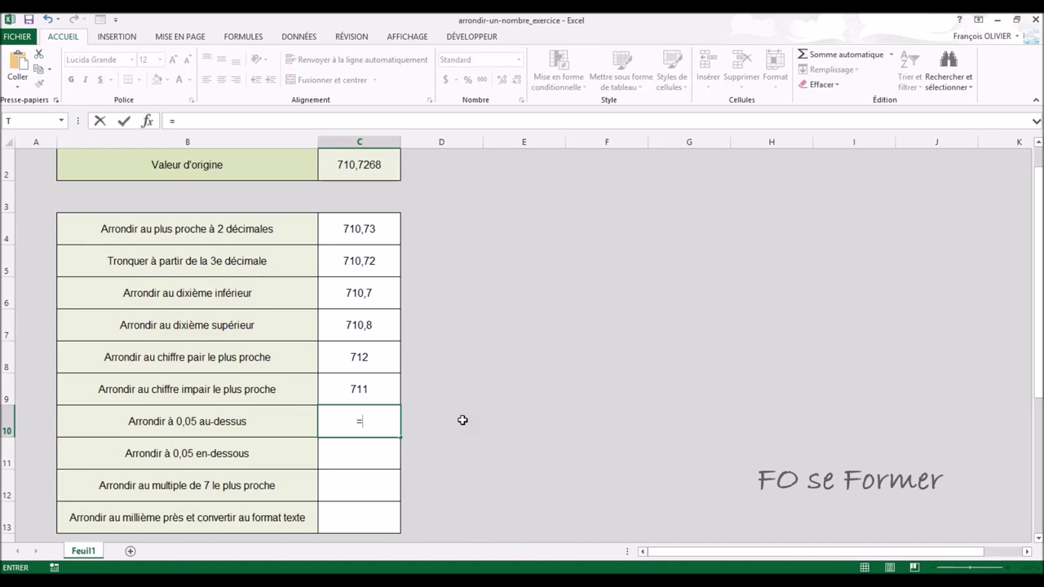
- Begin the C10 formula as =PLAFOND.MATH( from the =pl autocomplete suggestions
{"action": "type", "text": "pl"}
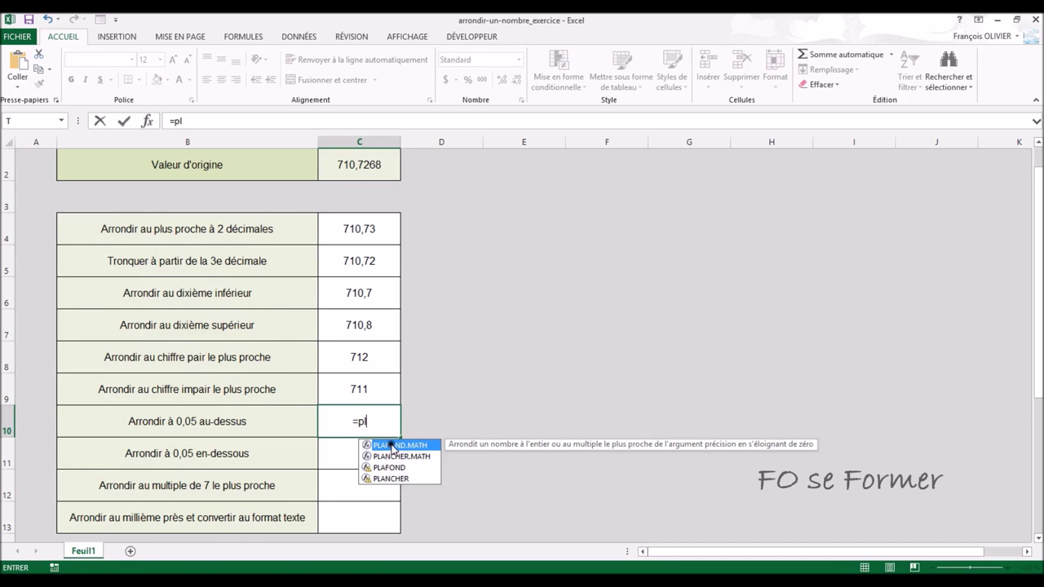
{"action": "left_click", "coordinate": [398, 468]}
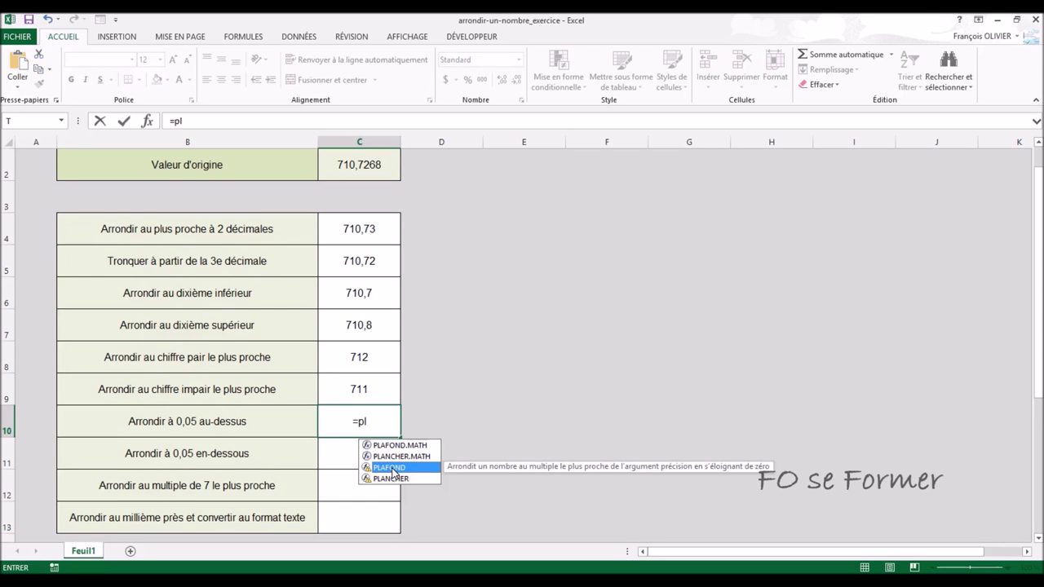
{"action": "left_click", "coordinate": [417, 446]}
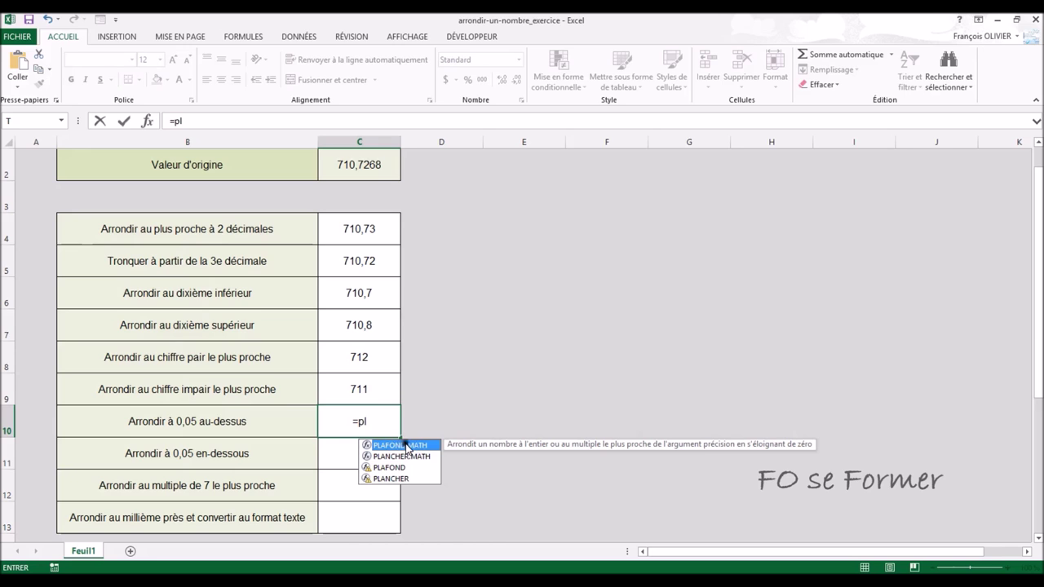
{"action": "double_click", "coordinate": [406, 446]}
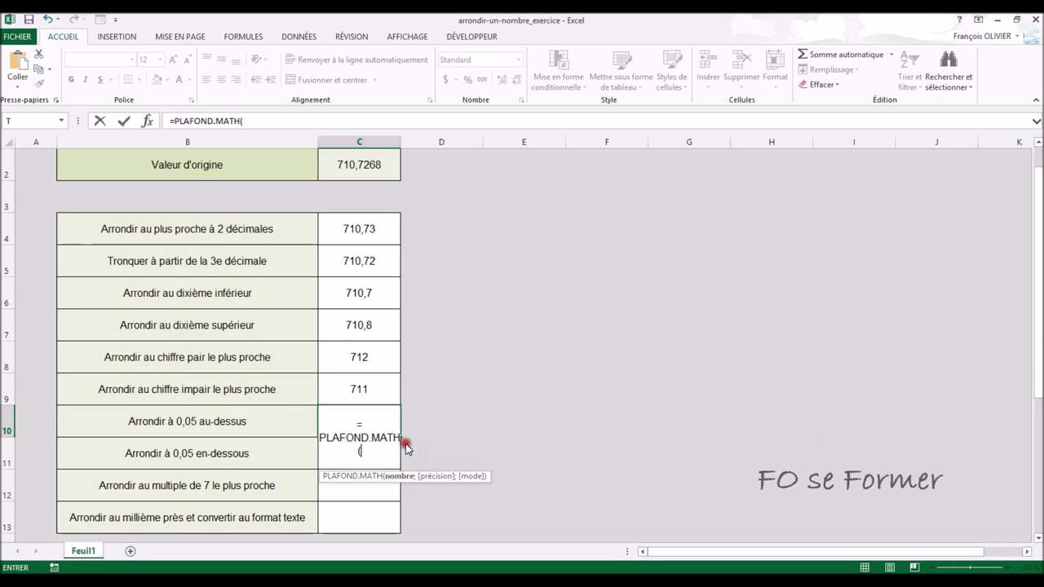
- Complete C10 as =PLAFOND.MATH(C2;0,05), giving 710,75
{"action": "left_click", "coordinate": [147, 121]}
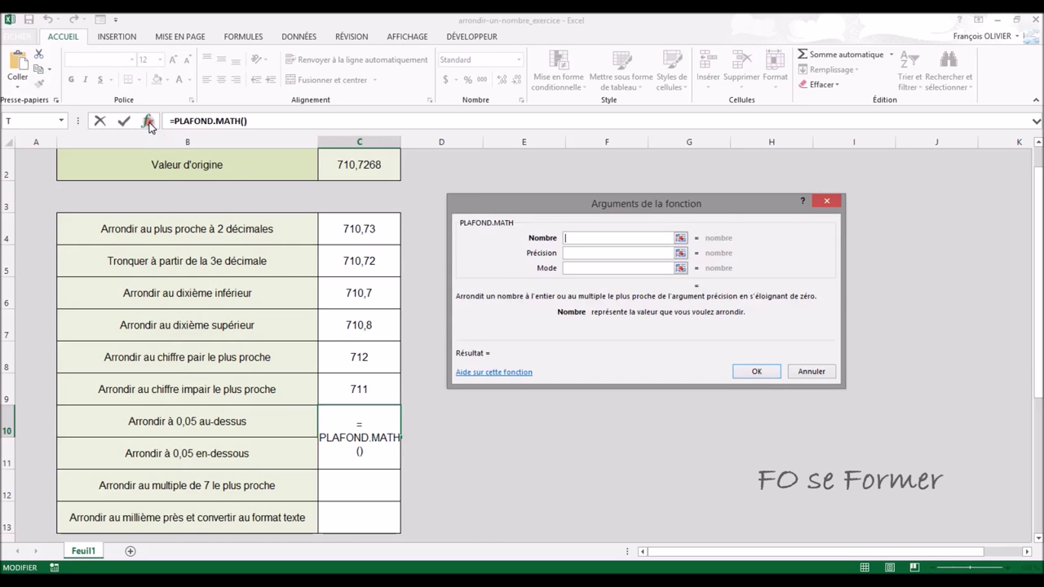
{"action": "left_click", "coordinate": [346, 166]}
{"action": "left_click", "coordinate": [574, 252]}
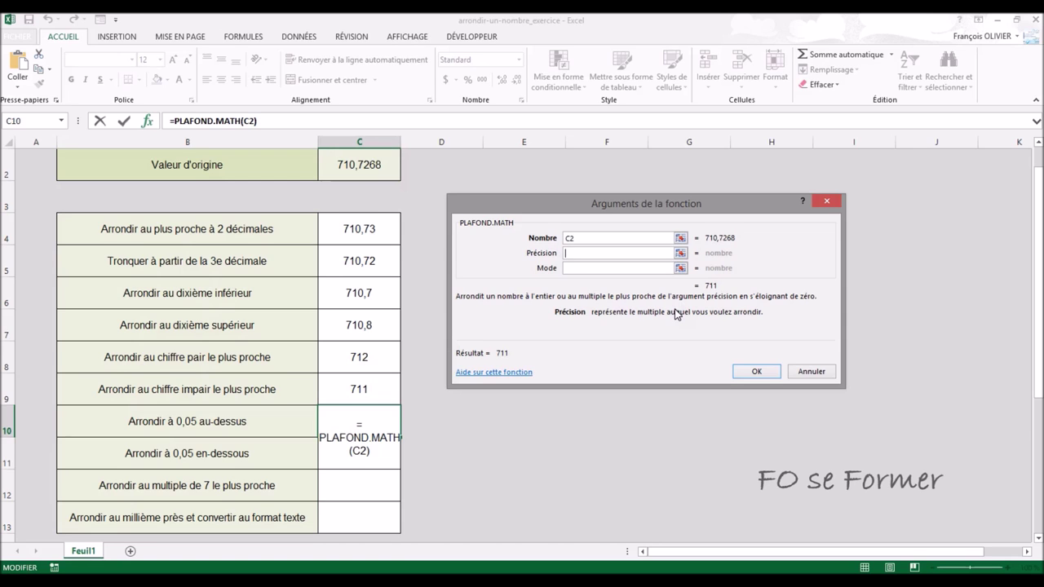
{"action": "type", "text": "0,05"}
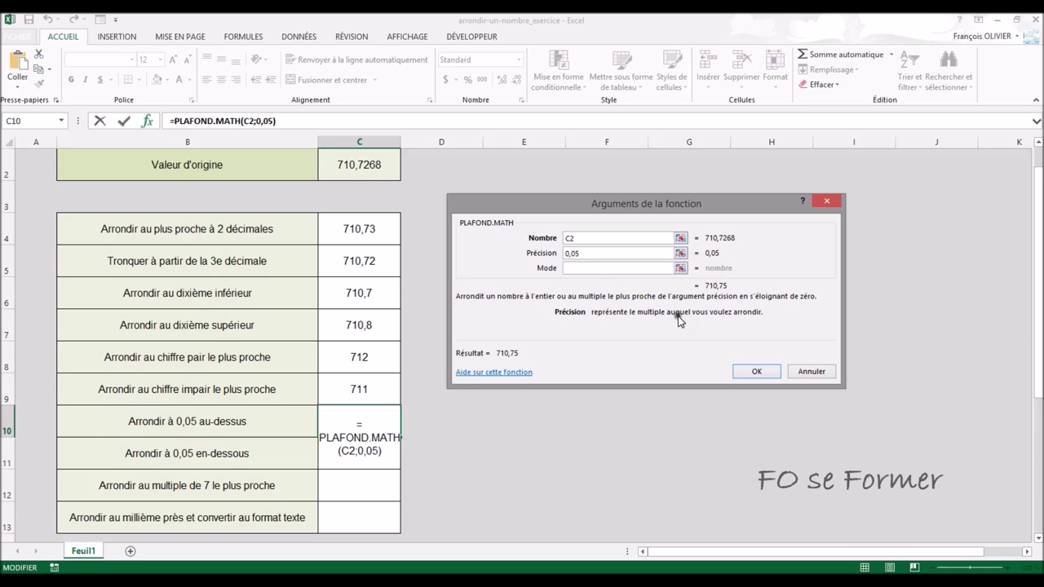
{"action": "left_click", "coordinate": [569, 269]}
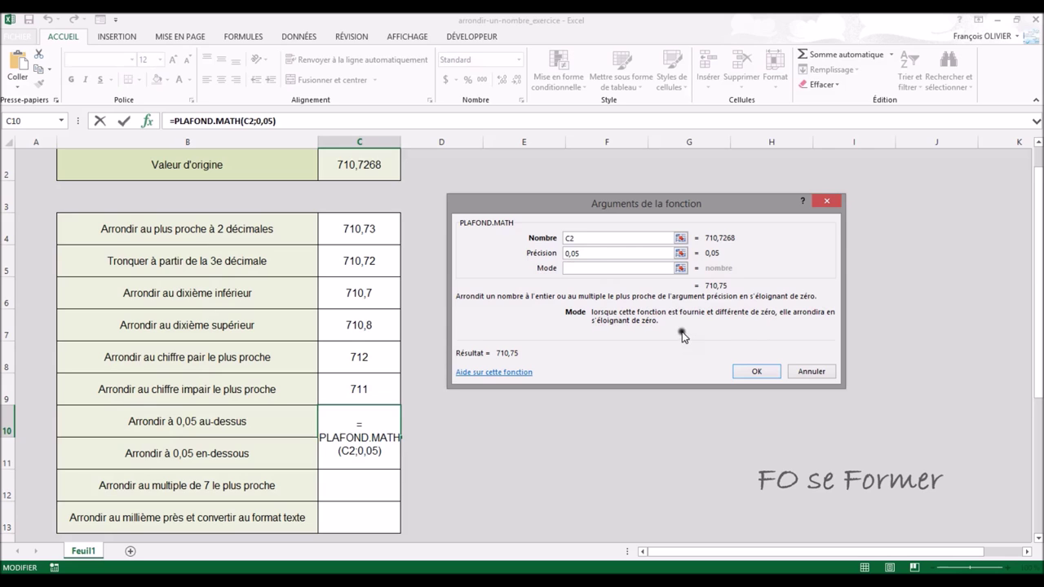
{"action": "left_click", "coordinate": [756, 373]}
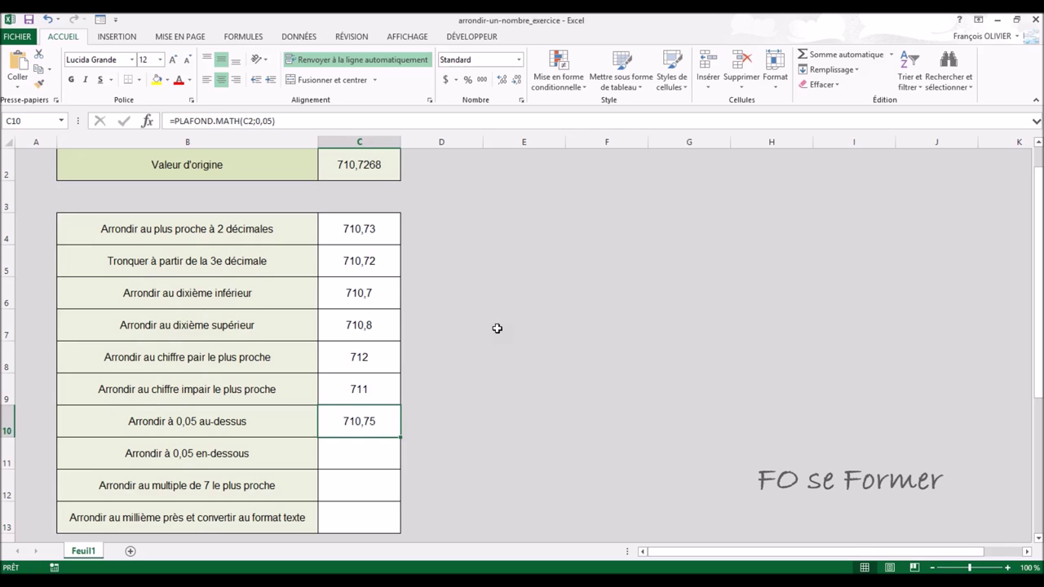
{"action": "left_click", "coordinate": [361, 452]}
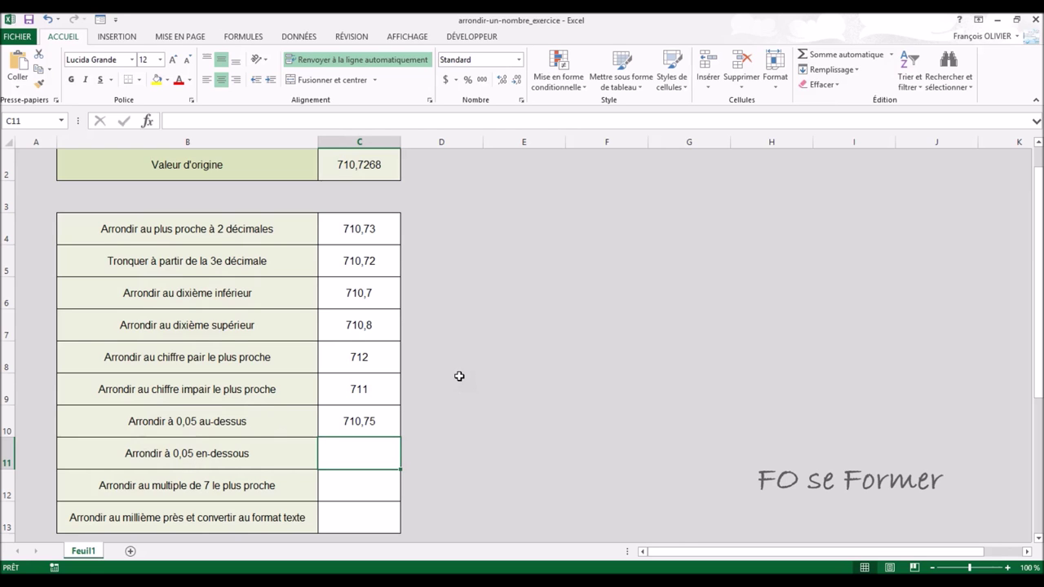
{"action": "type", "text": "="}
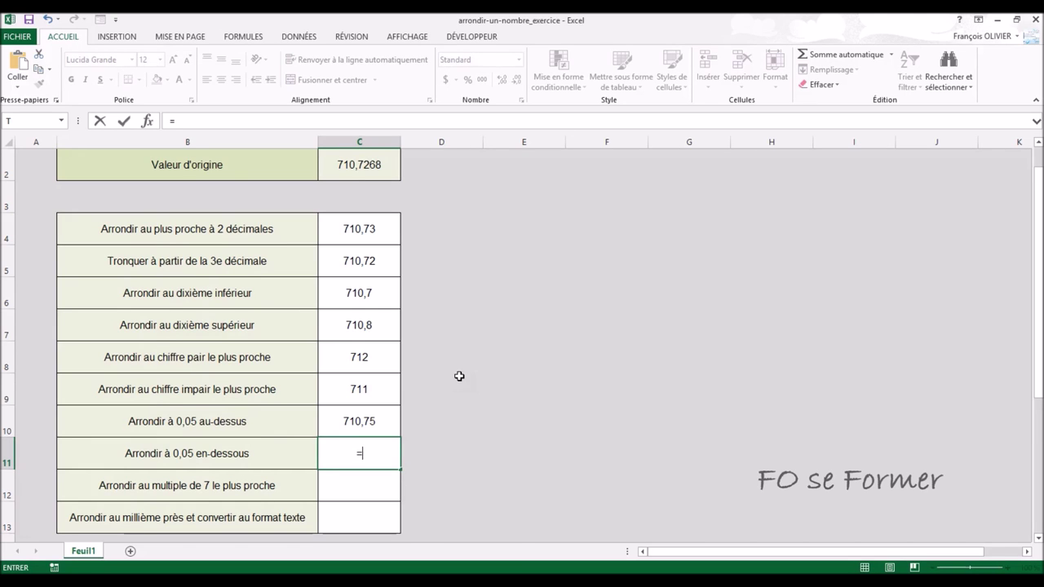
{"action": "type", "text": "pl"}
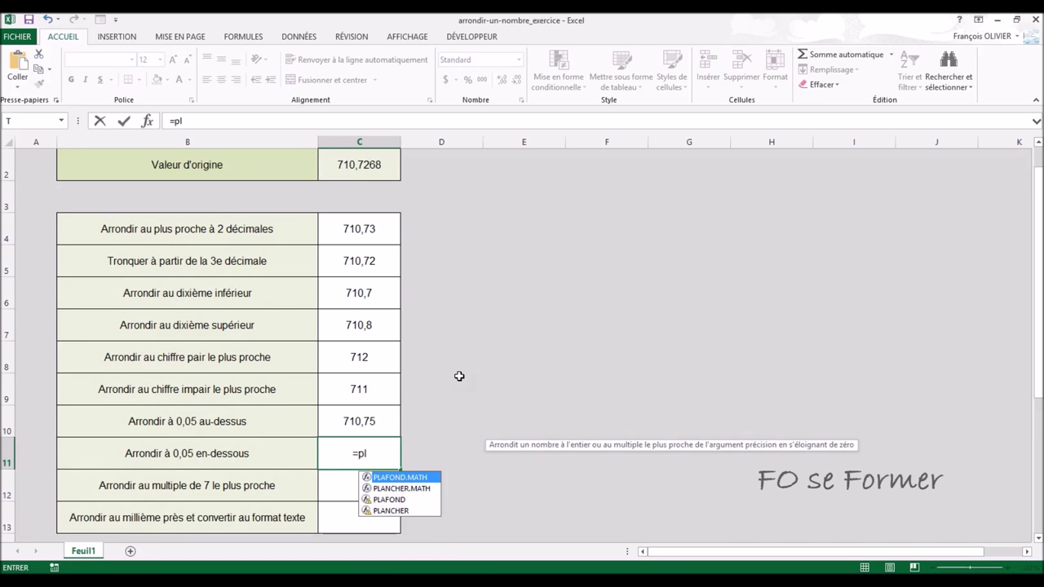
{"action": "type", "text": "a"}
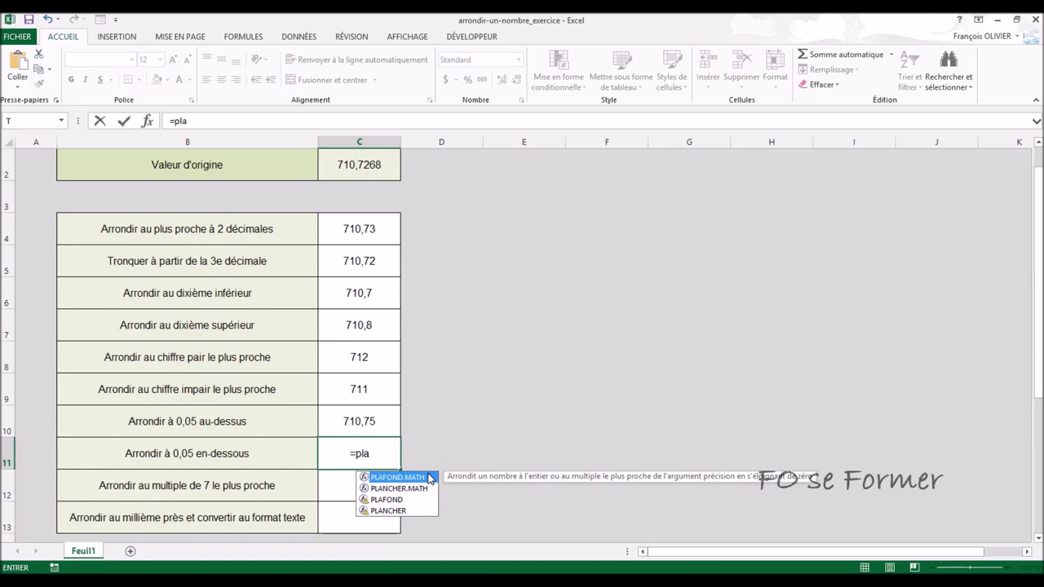
{"action": "type", "text": "n"}
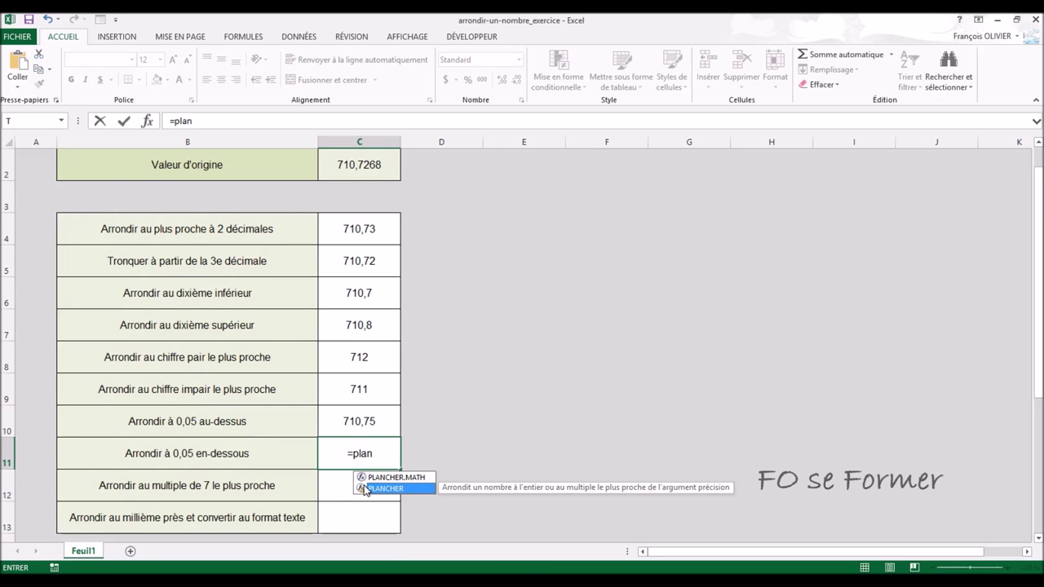
- Select PLANCHER.MATH from the =plan autocomplete suggestions in C11
{"action": "left_click", "coordinate": [383, 480]}
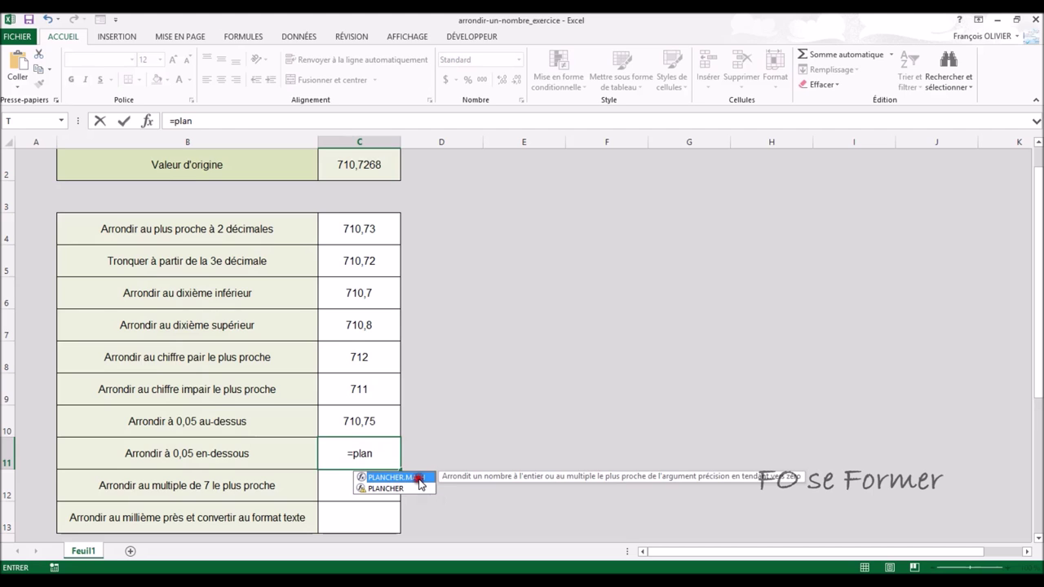
- Enter =PLANCHER.MATH(C2;0,05) in C11, showing 710,7
{"action": "double_click", "coordinate": [419, 480]}
{"action": "left_click", "coordinate": [148, 123]}
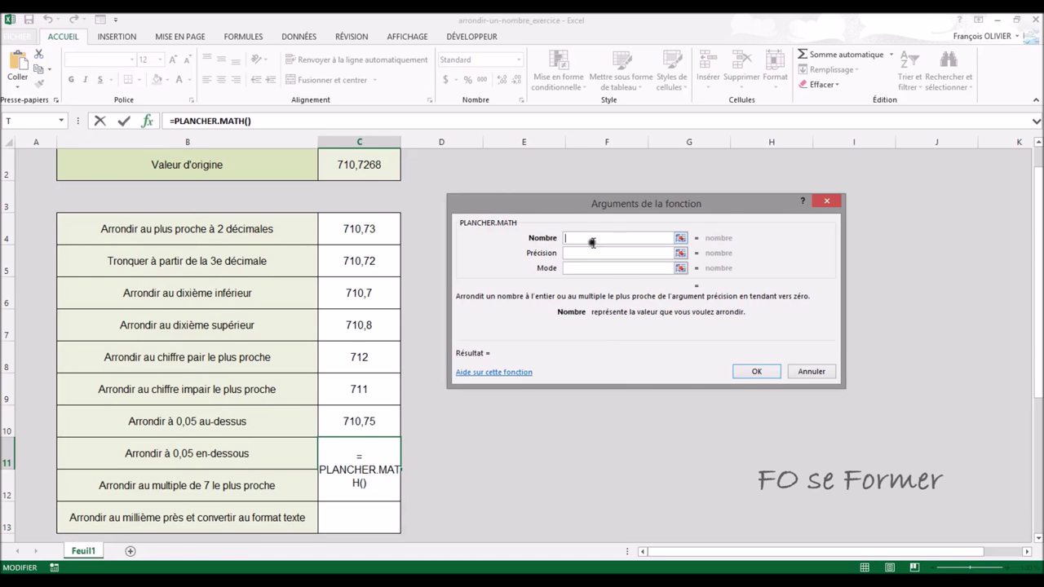
{"action": "left_click", "coordinate": [391, 164]}
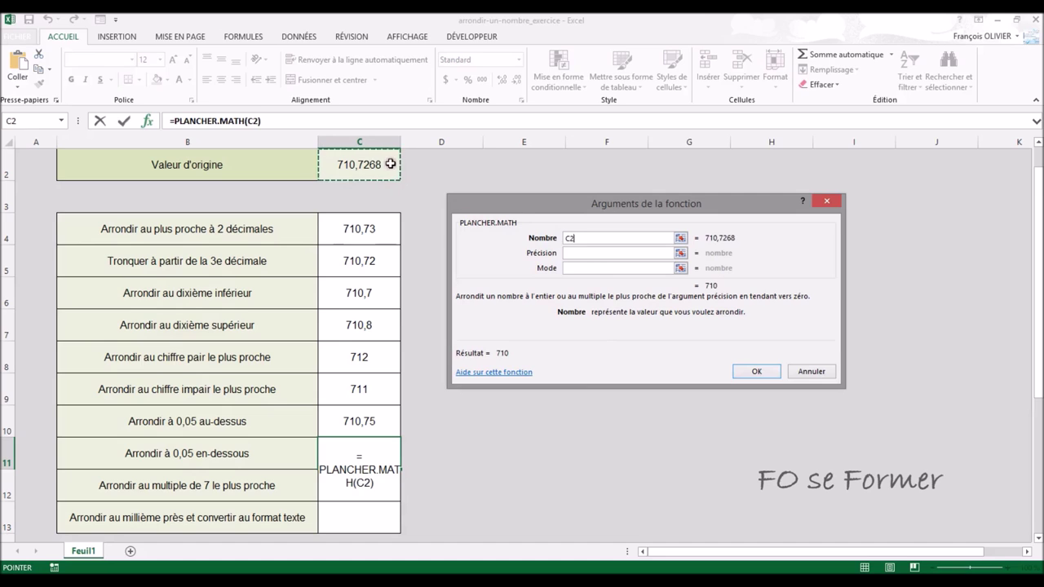
{"action": "left_click", "coordinate": [585, 253]}
{"action": "type", "text": "0,05"}
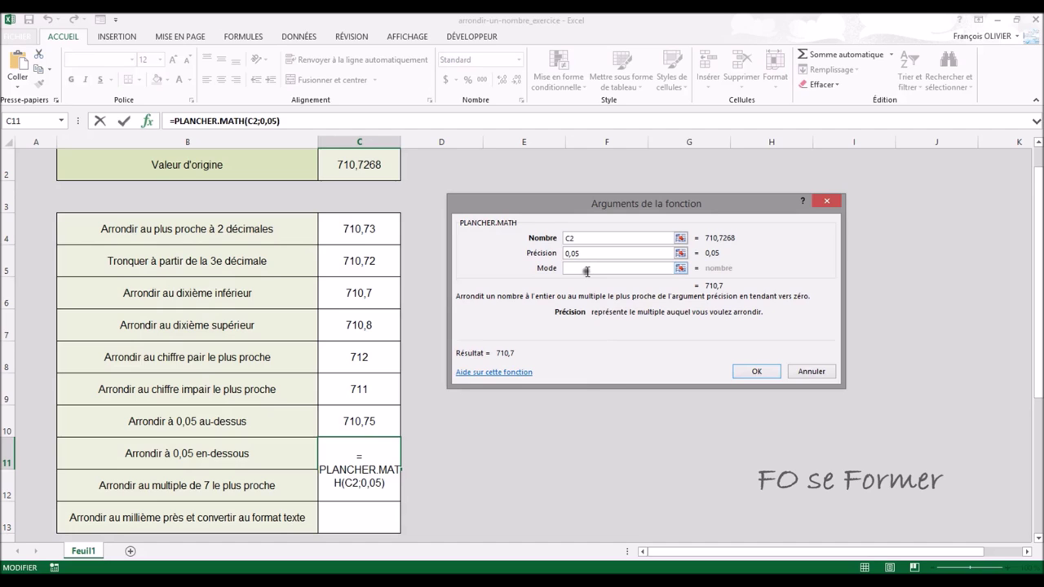
{"action": "left_click", "coordinate": [750, 372]}
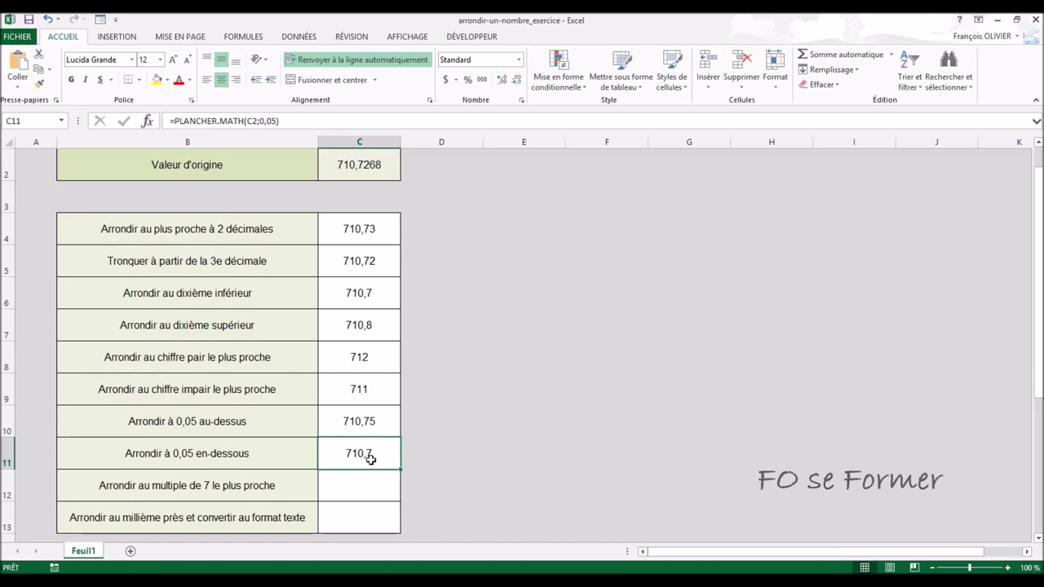
{"action": "left_click", "coordinate": [424, 419]}
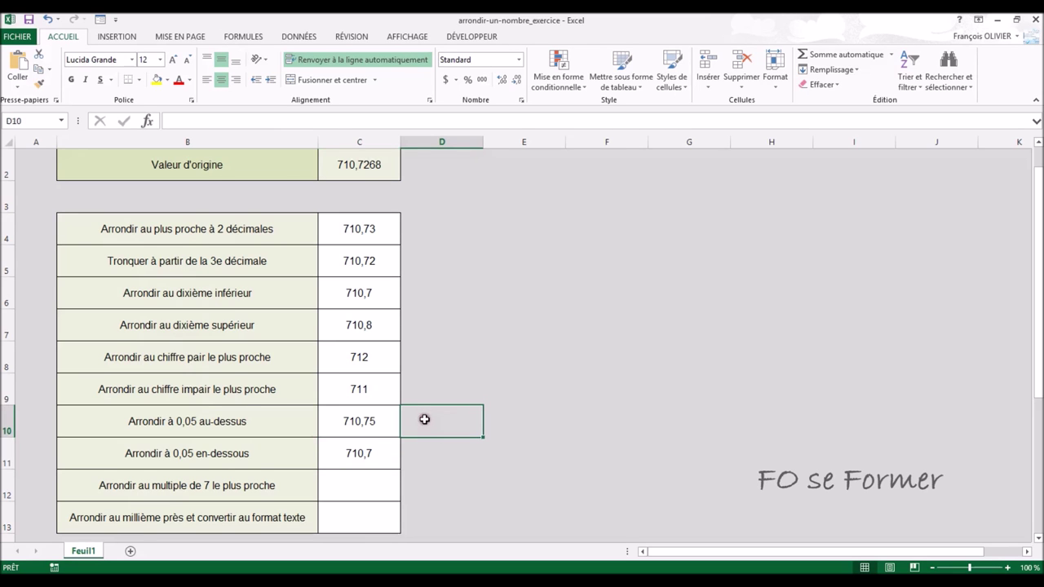
- Enter =PLAFOND(C2;0,05) in D10 so it returns 710,75, matching the PLAFOND.MATH result
{"action": "type", "text": "="}
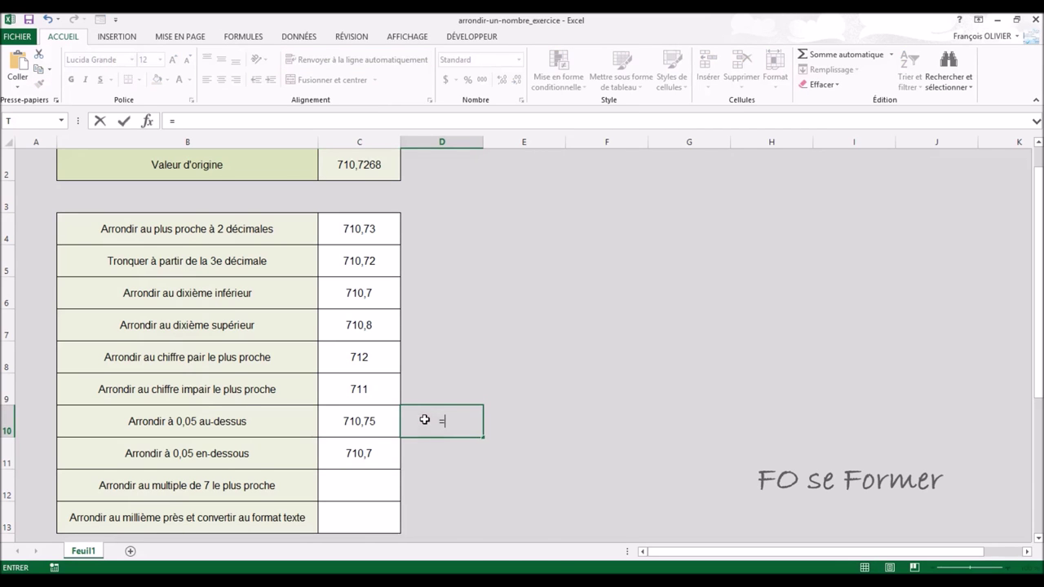
{"action": "type", "text": "pla"}
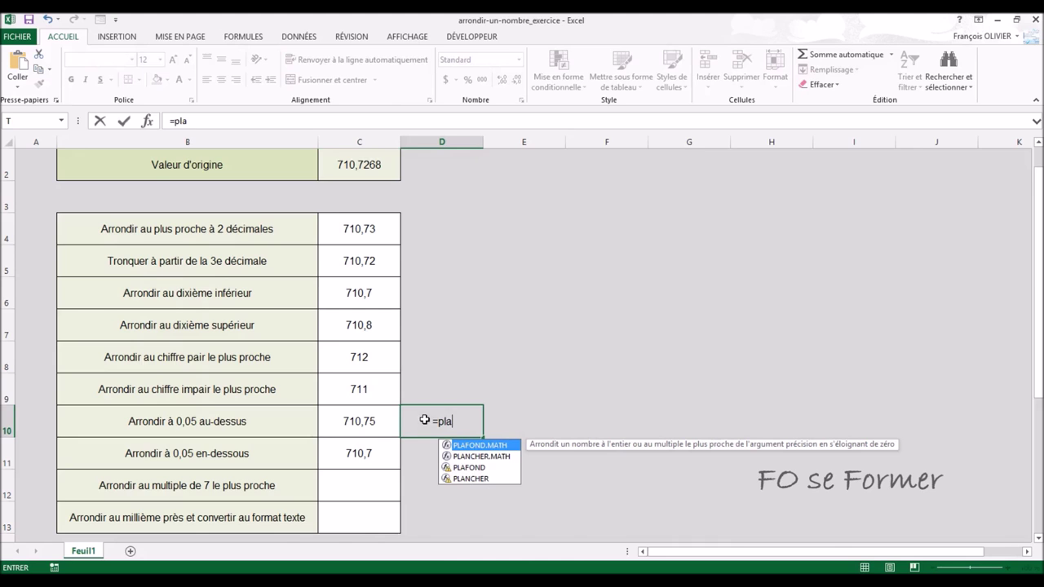
{"action": "type", "text": "f"}
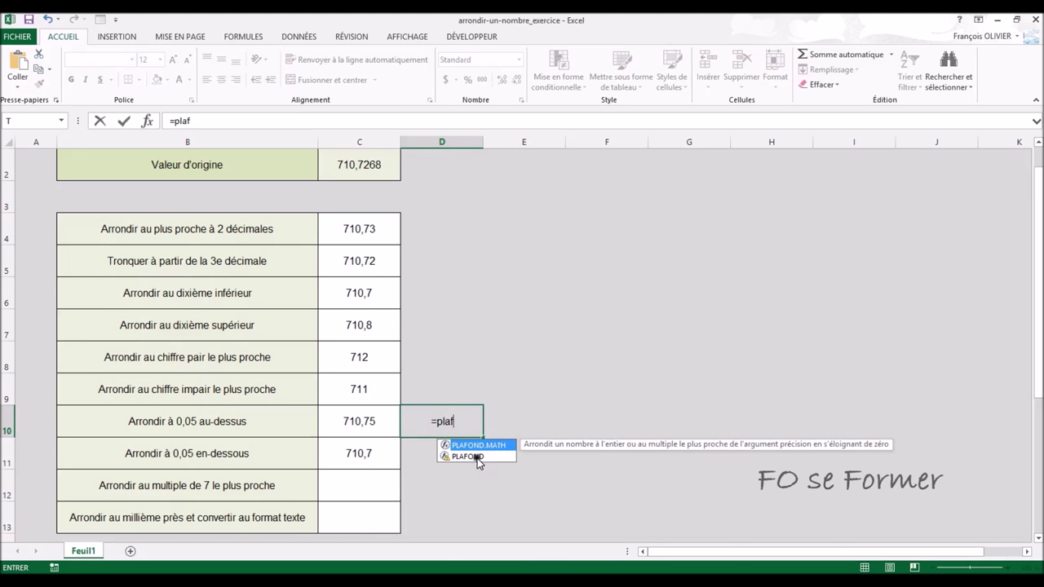
{"action": "double_click", "coordinate": [477, 458]}
{"action": "left_click", "coordinate": [147, 120]}
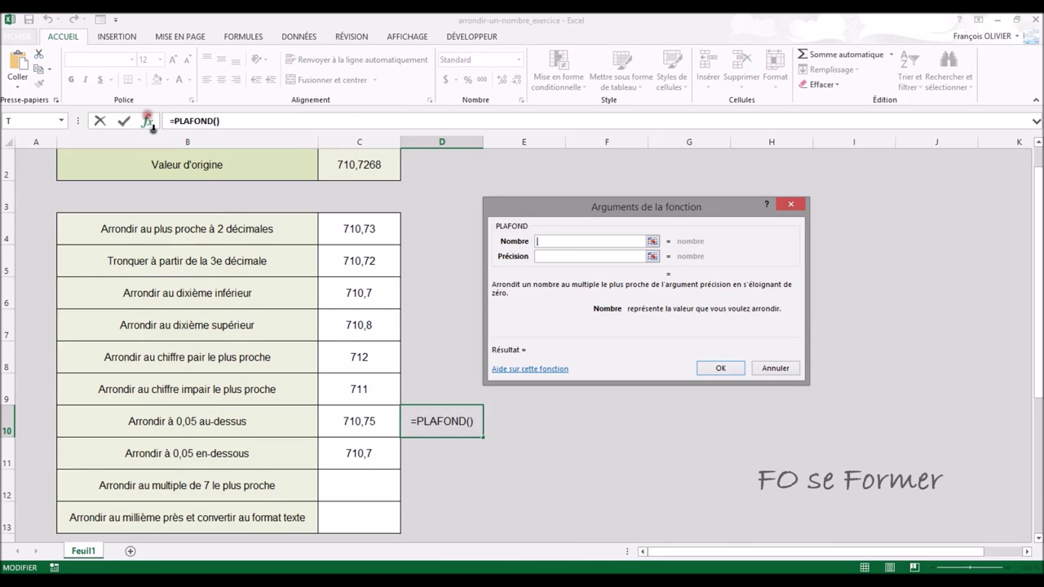
{"action": "left_click", "coordinate": [338, 166]}
{"action": "left_click", "coordinate": [585, 258]}
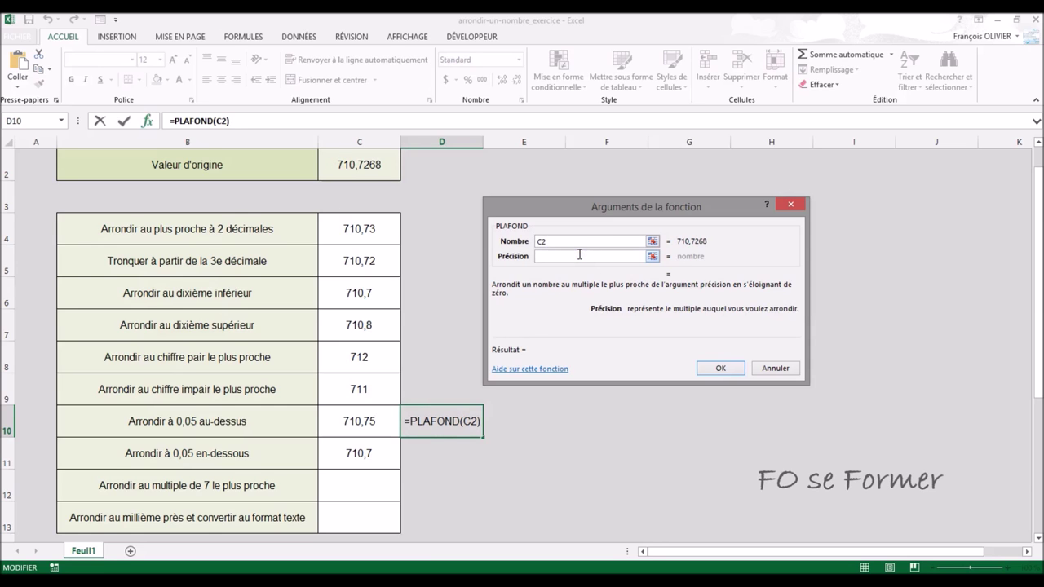
{"action": "type", "text": "0,05"}
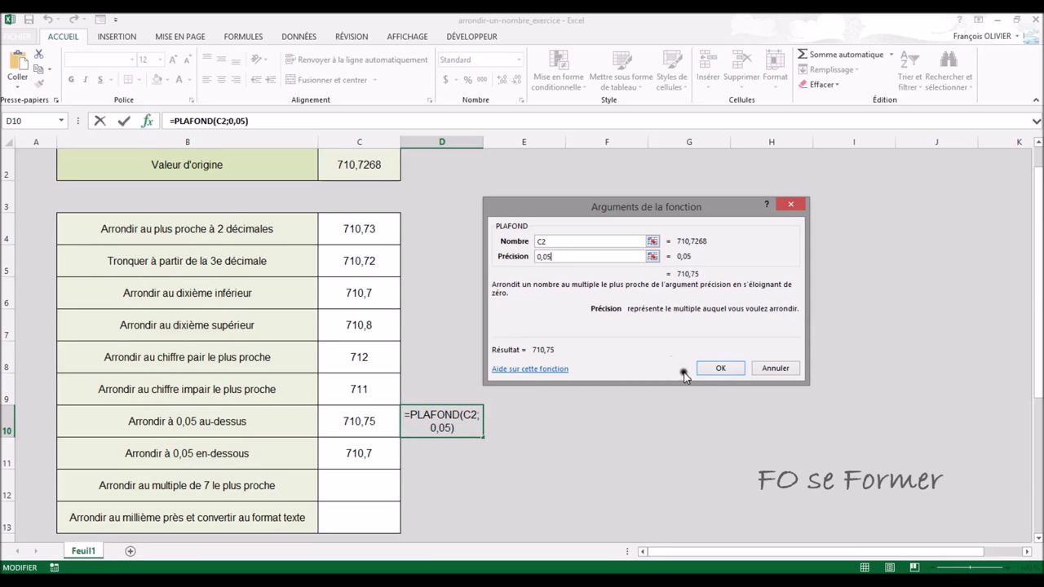
{"action": "left_click", "coordinate": [716, 371]}
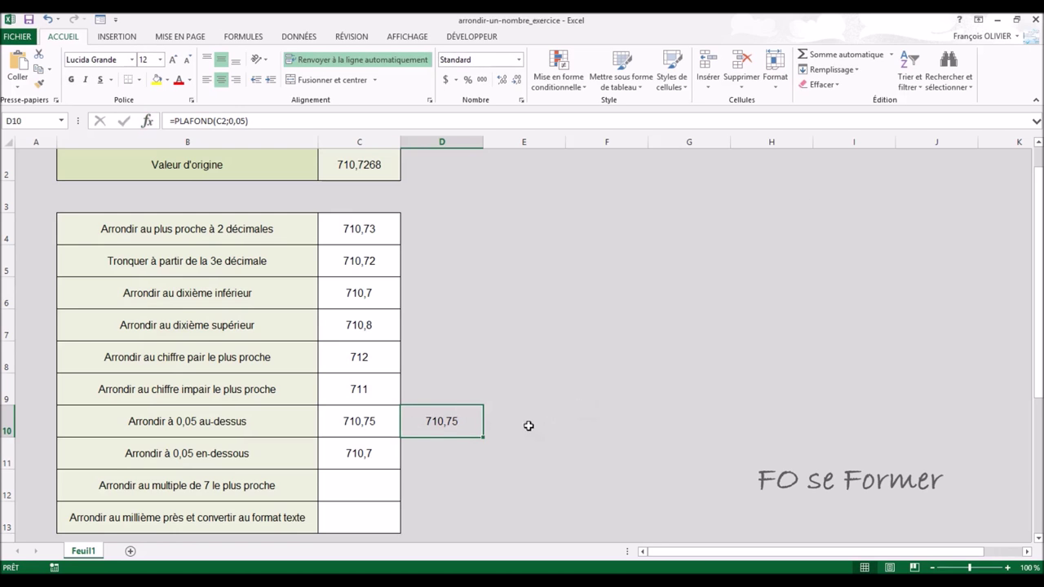
{"action": "left_click", "coordinate": [431, 453]}
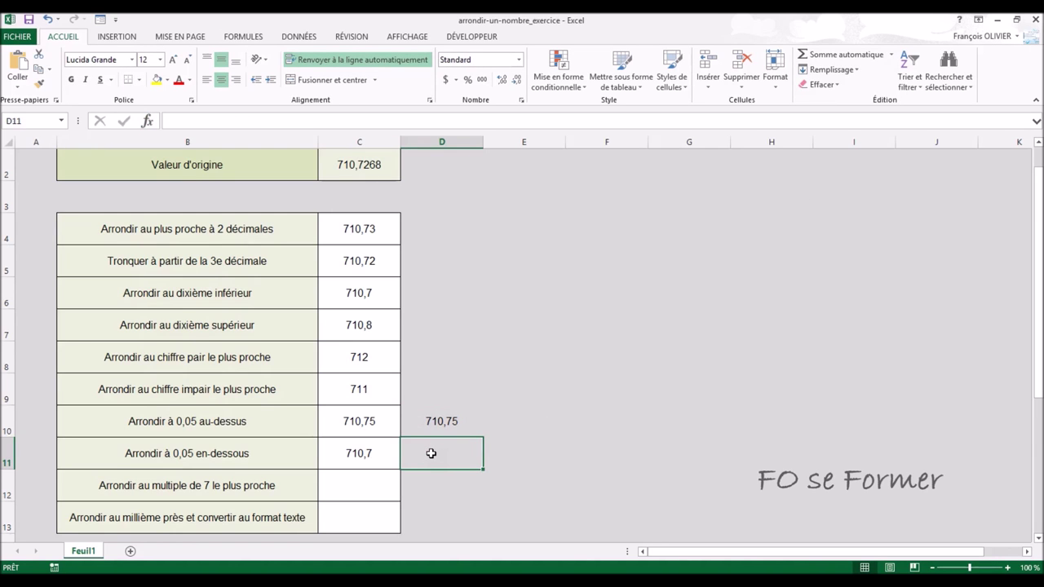
- Enter =PLANCHER(C2;0,05) in D11, with Nombre C2 and Précision 0,05, giving 710,7
{"action": "type", "text": "=p"}
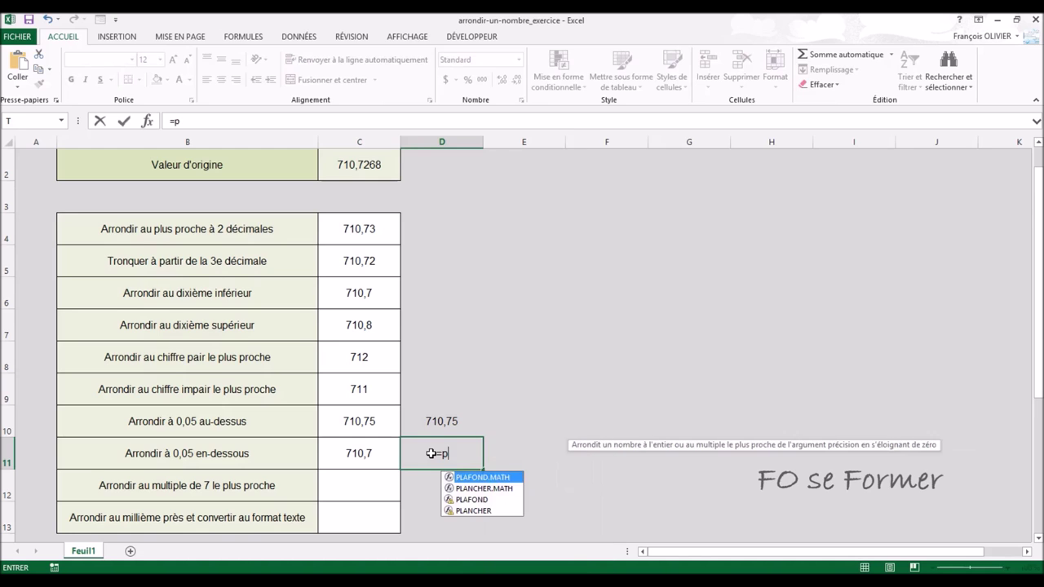
{"action": "type", "text": "la"}
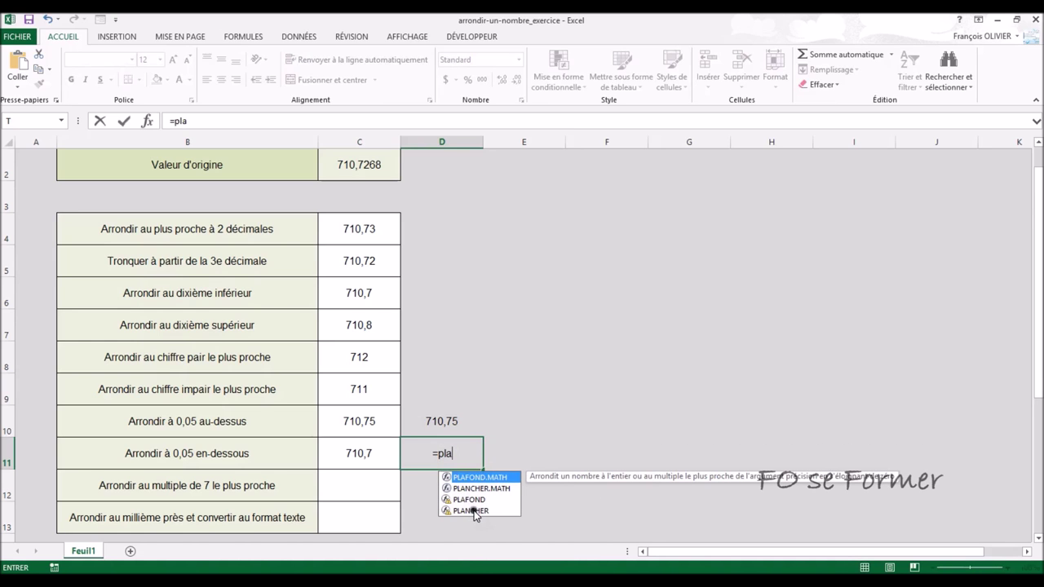
{"action": "left_click", "coordinate": [473, 510]}
{"action": "double_click", "coordinate": [476, 512]}
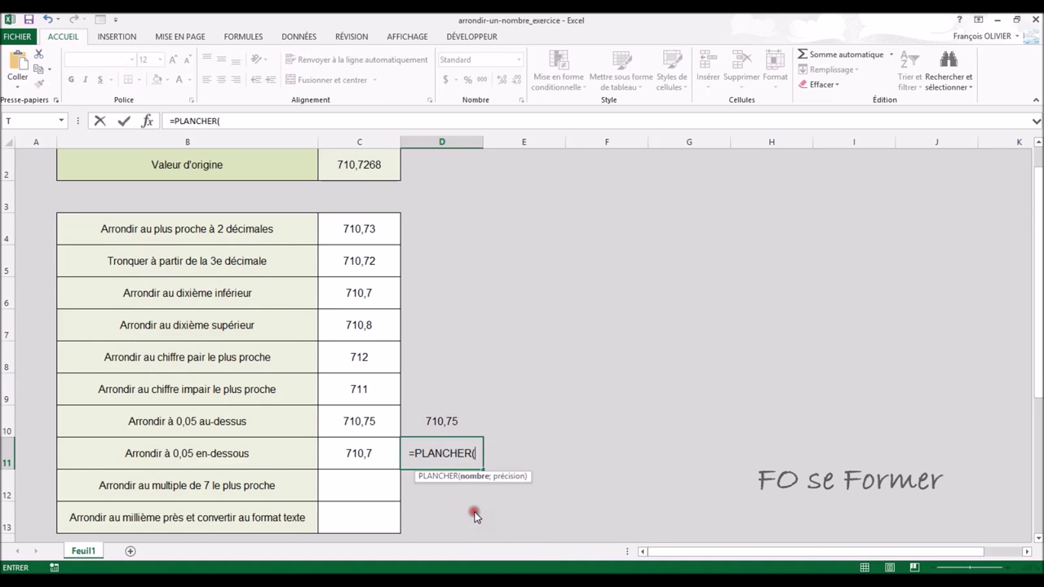
{"action": "left_click", "coordinate": [145, 121]}
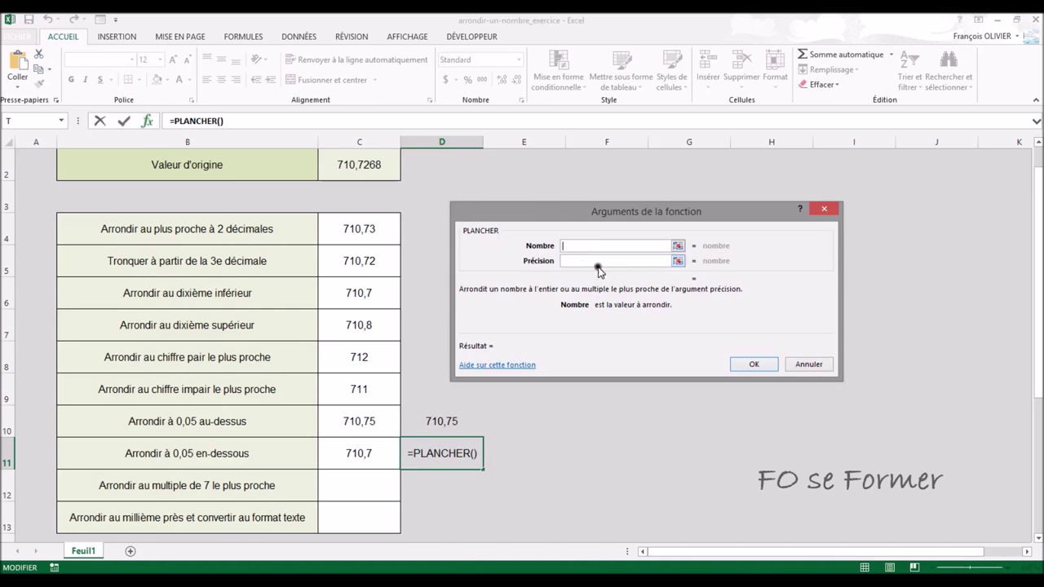
{"action": "left_click", "coordinate": [382, 166]}
{"action": "left_click", "coordinate": [566, 259]}
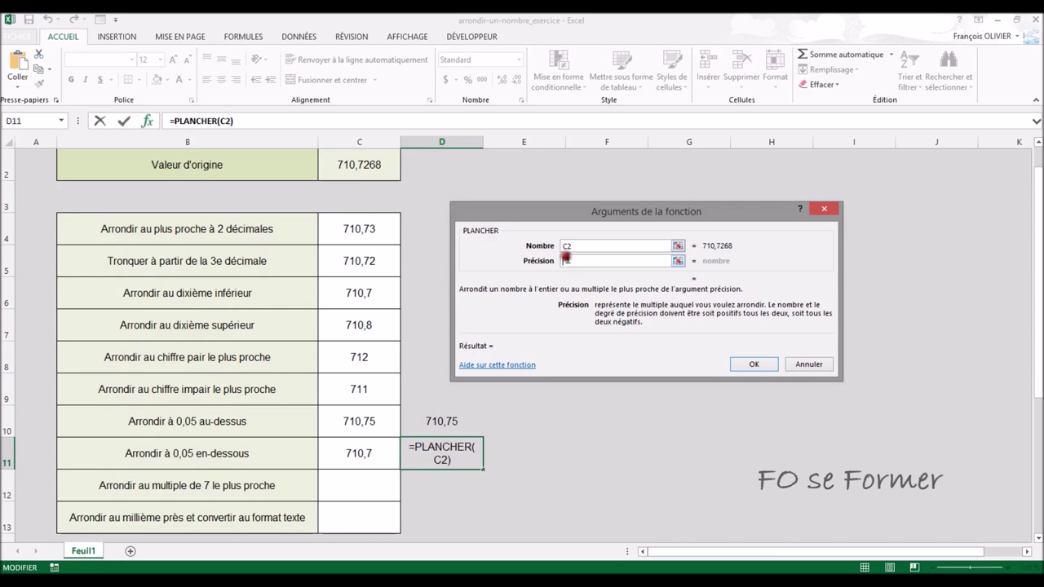
{"action": "type", "text": "0,05"}
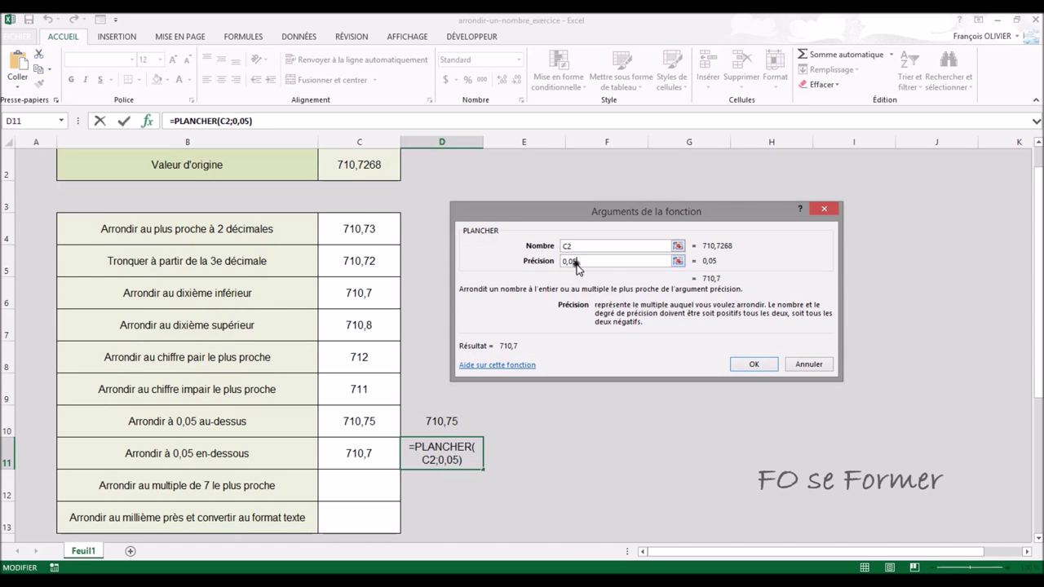
{"action": "left_click", "coordinate": [754, 361]}
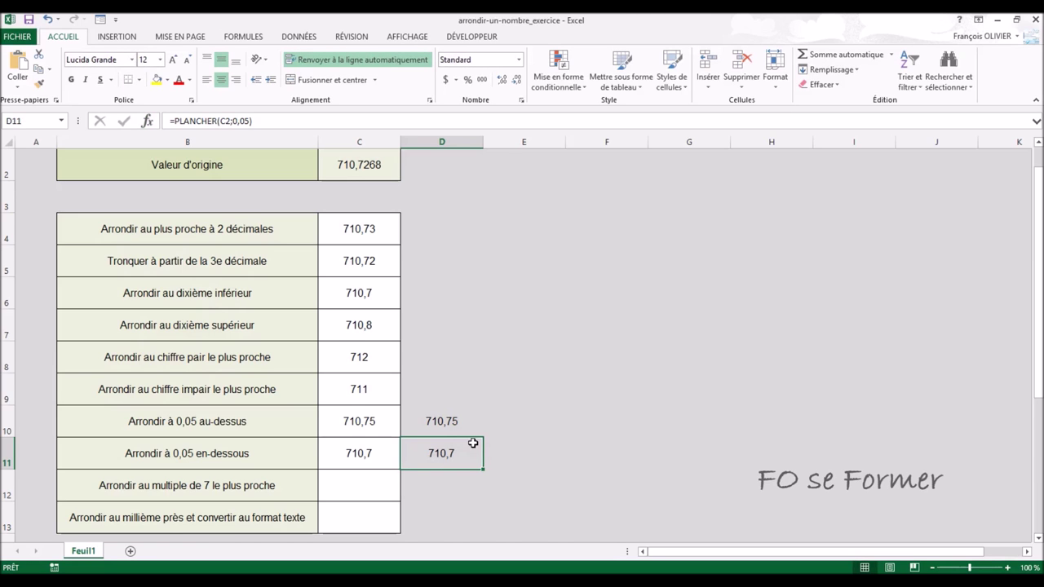
{"action": "left_click", "coordinate": [356, 420]}
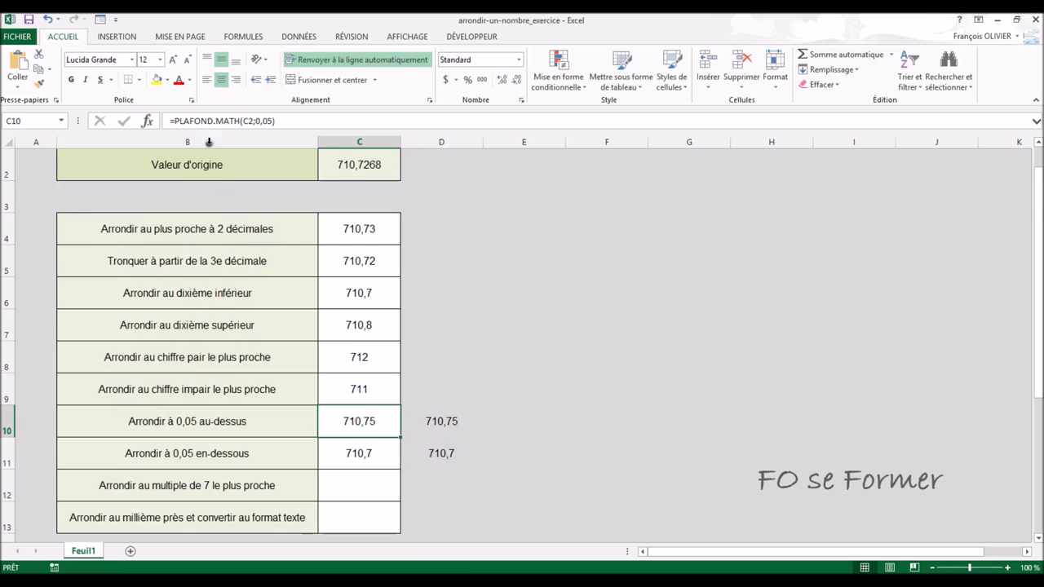
{"action": "left_click", "coordinate": [147, 121]}
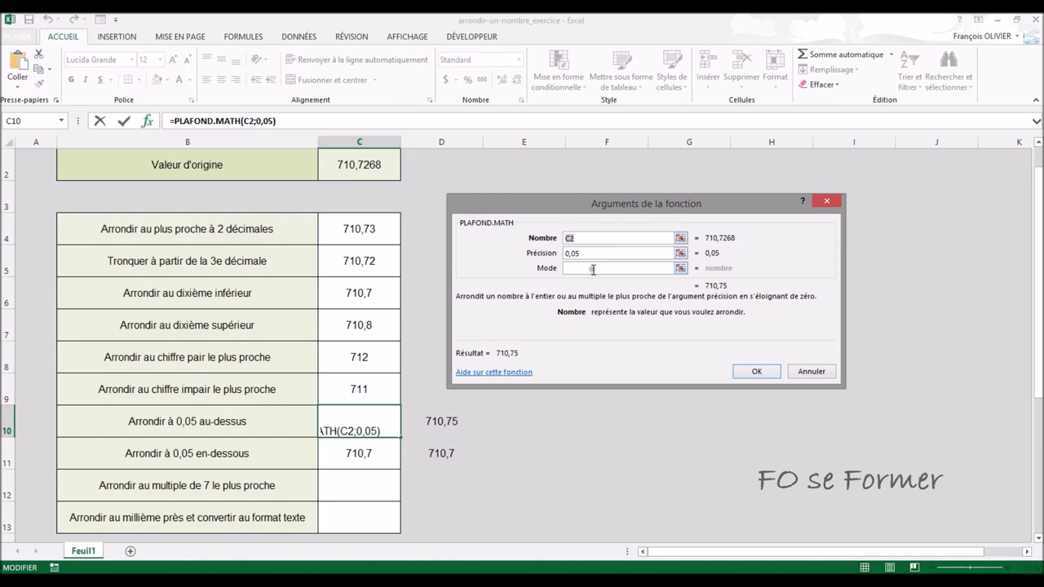
{"action": "left_click", "coordinate": [756, 370]}
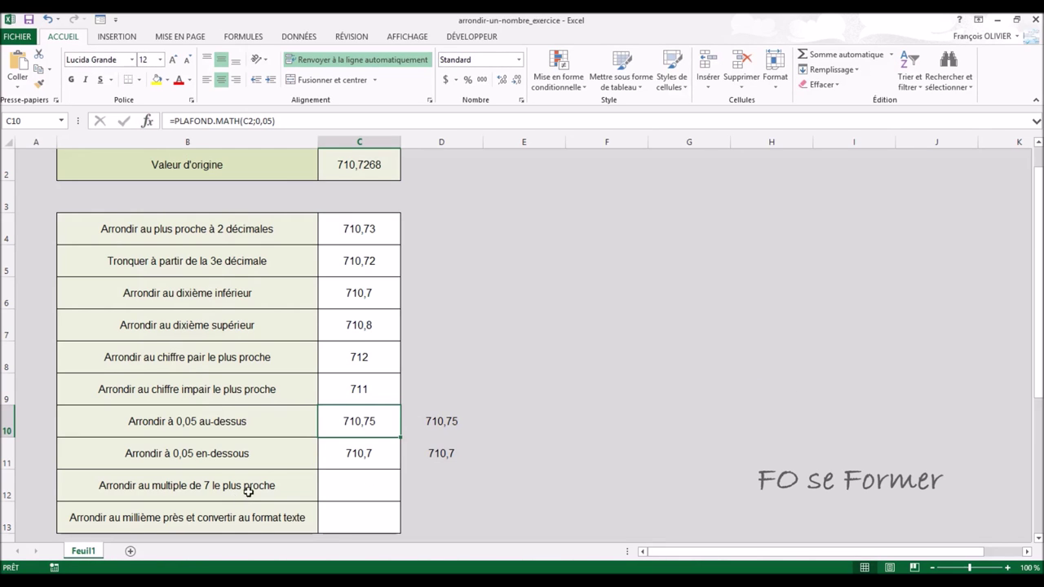
- Enter =ARRONDI.AU.MULTIPLE(C2;7) in C12, with Nombre C2 and Multiple 7, returning 714
{"action": "left_click", "coordinate": [351, 489]}
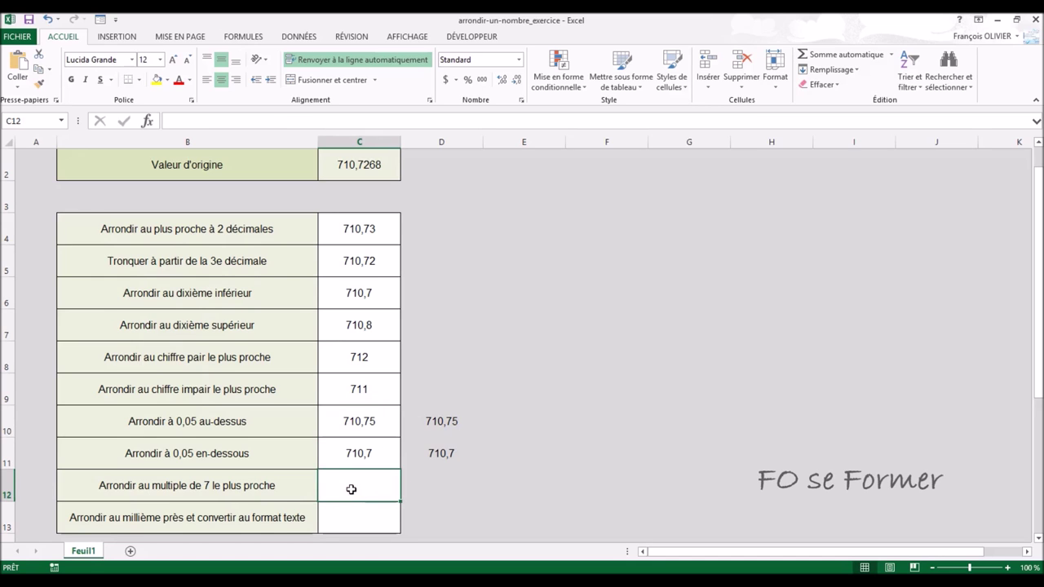
{"action": "type", "text": "="}
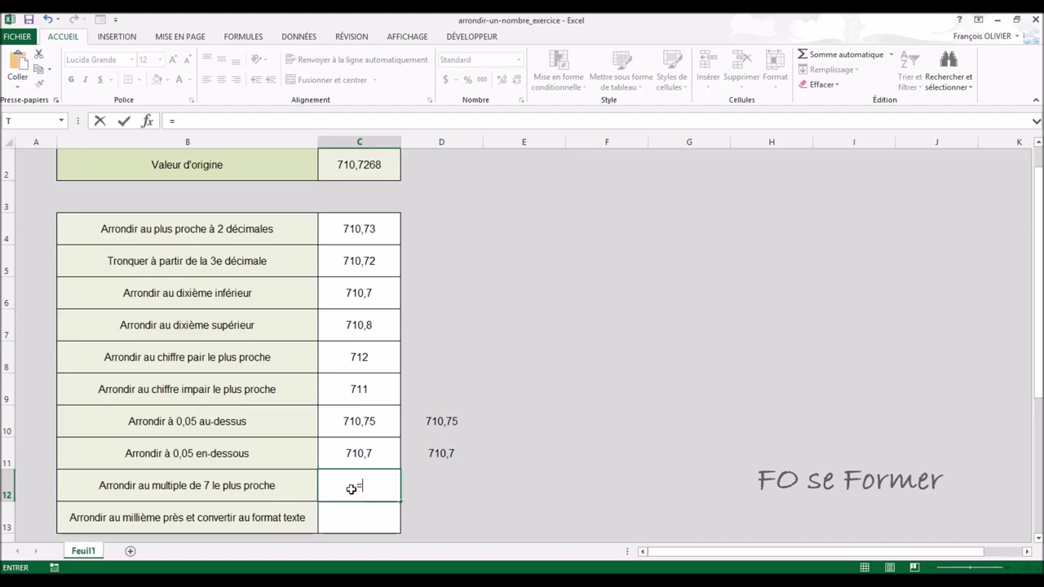
{"action": "type", "text": "a"}
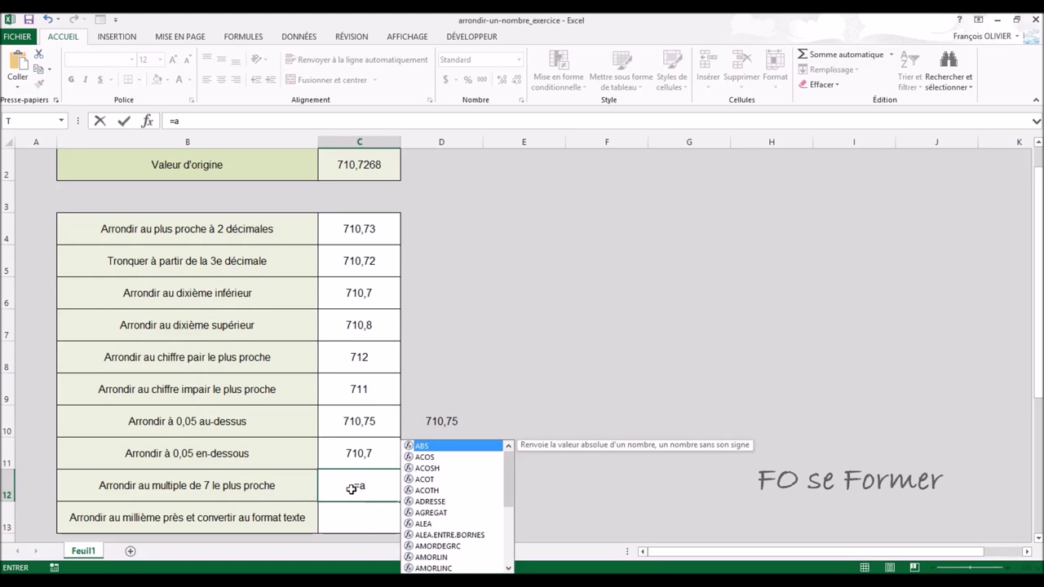
{"action": "type", "text": "rr"}
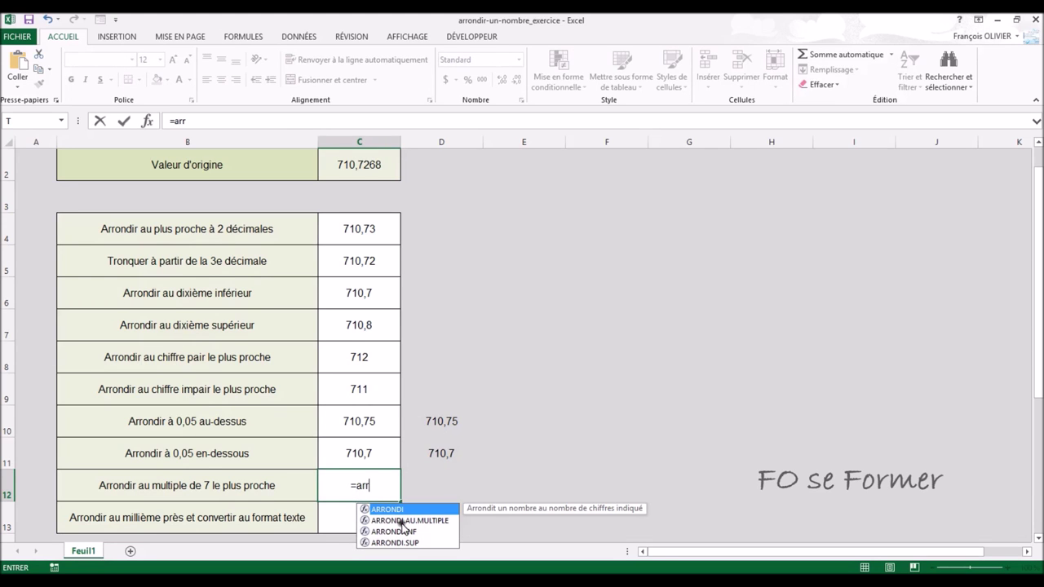
{"action": "left_click", "coordinate": [402, 521]}
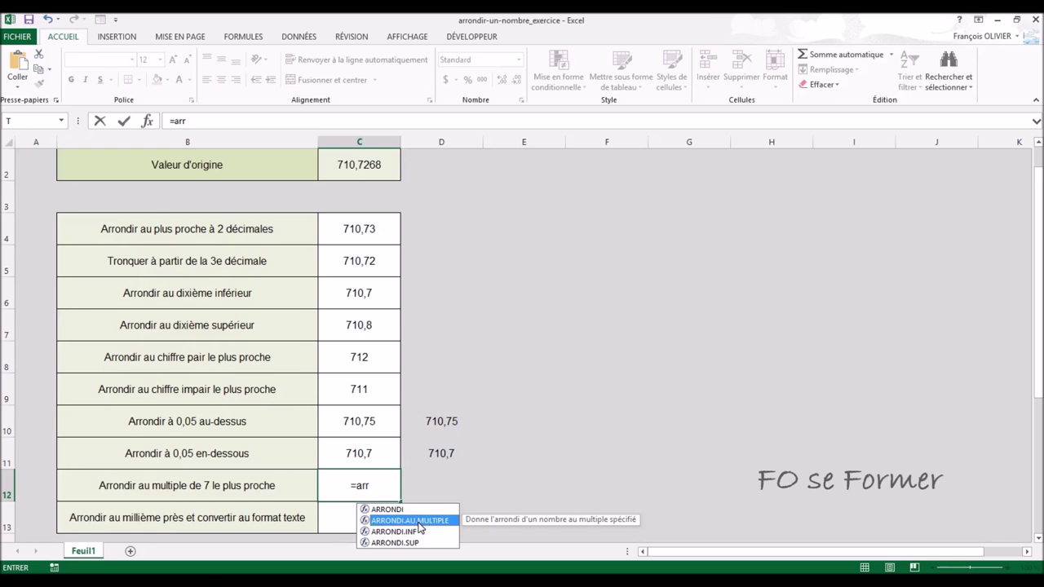
{"action": "double_click", "coordinate": [419, 523]}
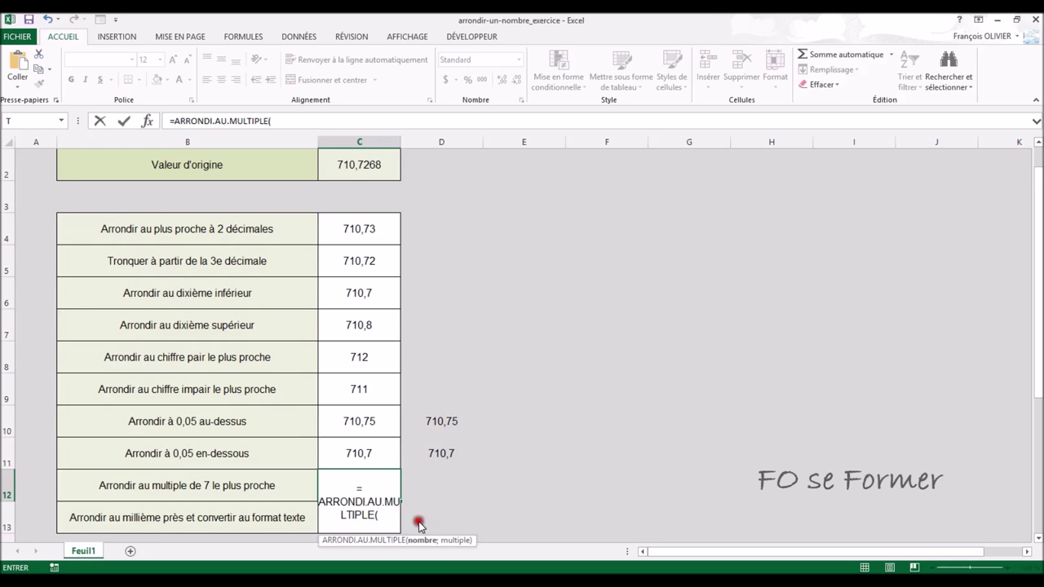
{"action": "left_click", "coordinate": [148, 120]}
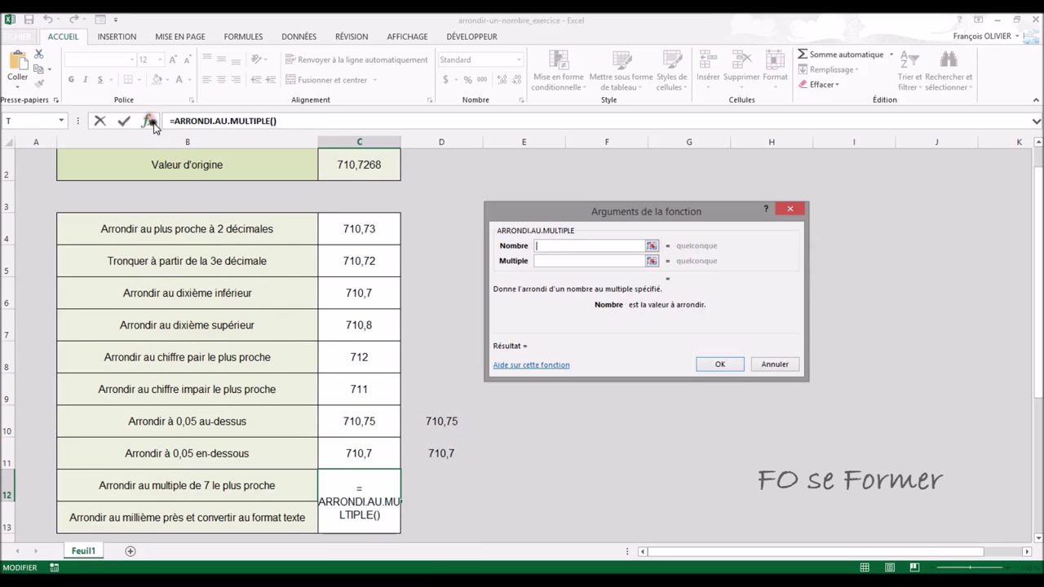
{"action": "left_click", "coordinate": [362, 166]}
{"action": "left_click", "coordinate": [539, 261]}
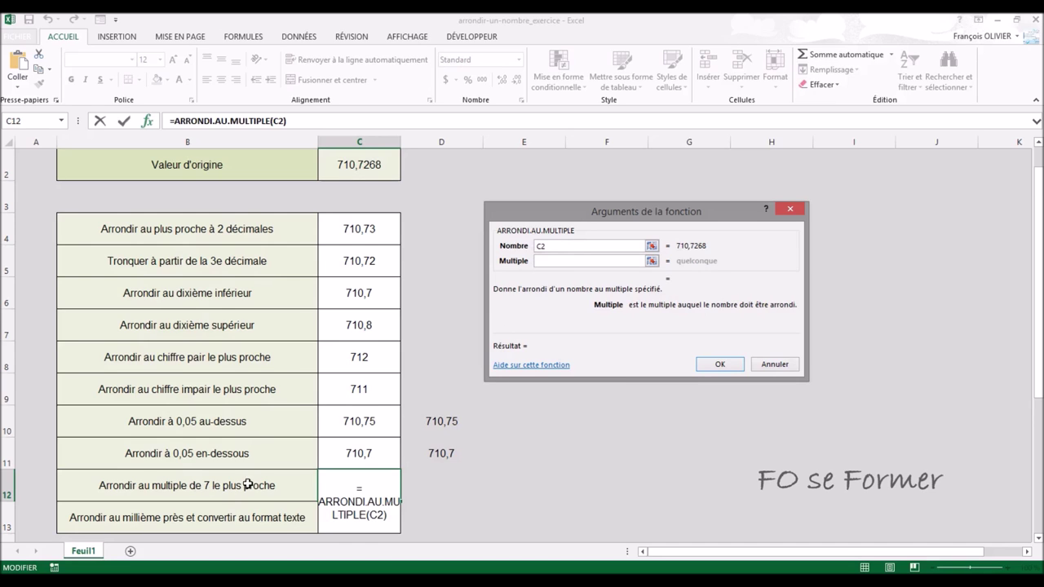
{"action": "type", "text": "7"}
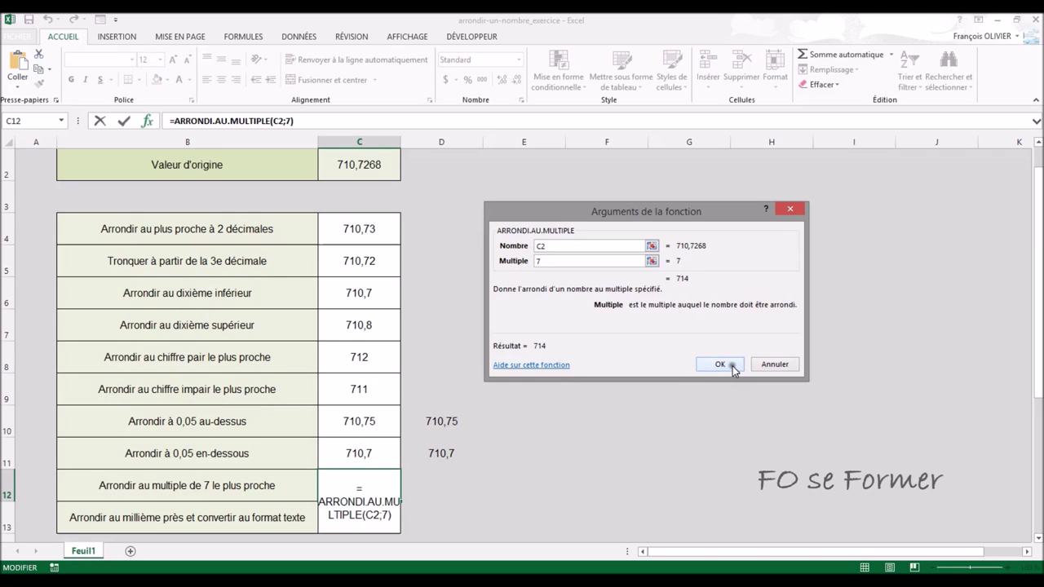
{"action": "left_click", "coordinate": [732, 368]}
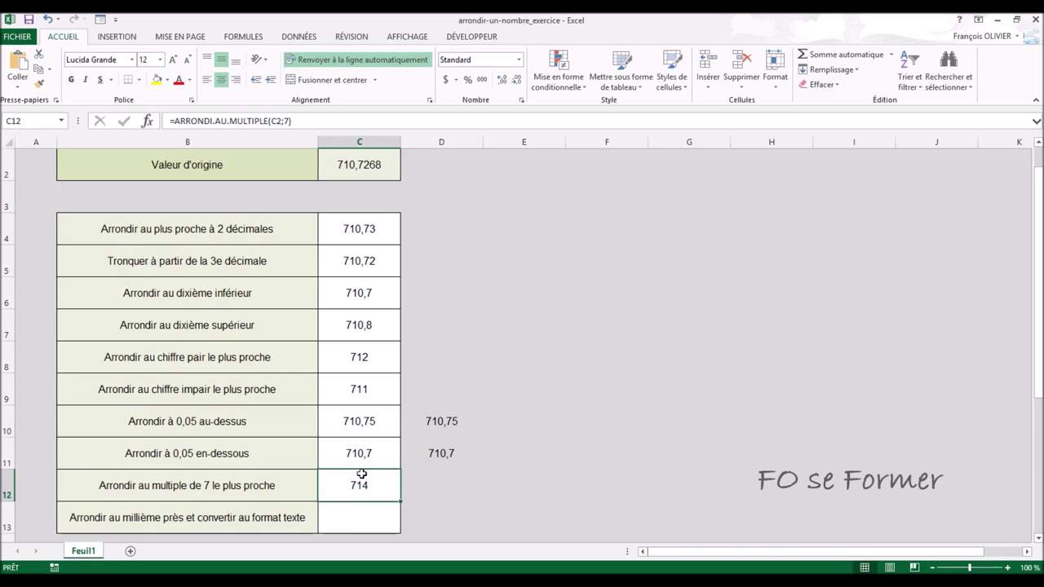
{"action": "left_click", "coordinate": [355, 511]}
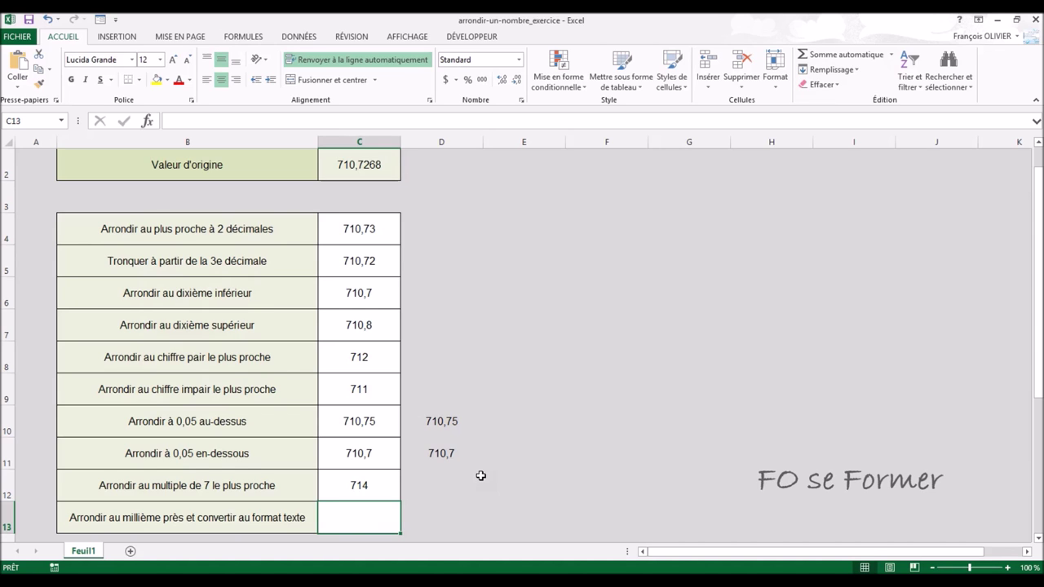
- Enter =CTXT(C2;3) in C13, with Nombre C2 and Décimales 3, returning 710,727 as text
{"action": "left_click", "coordinate": [360, 491]}
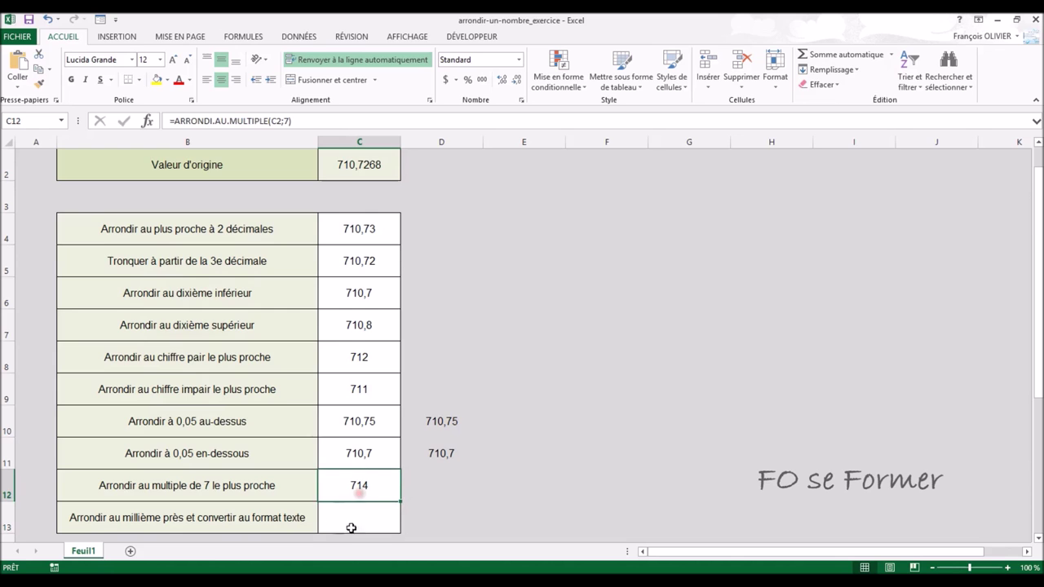
{"action": "left_click", "coordinate": [352, 159]}
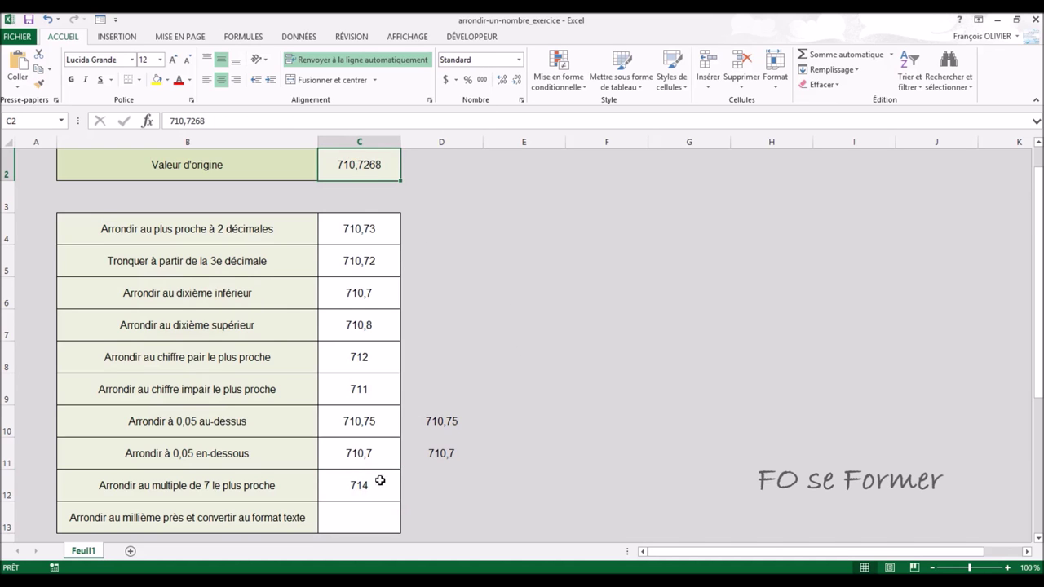
{"action": "left_click", "coordinate": [376, 521]}
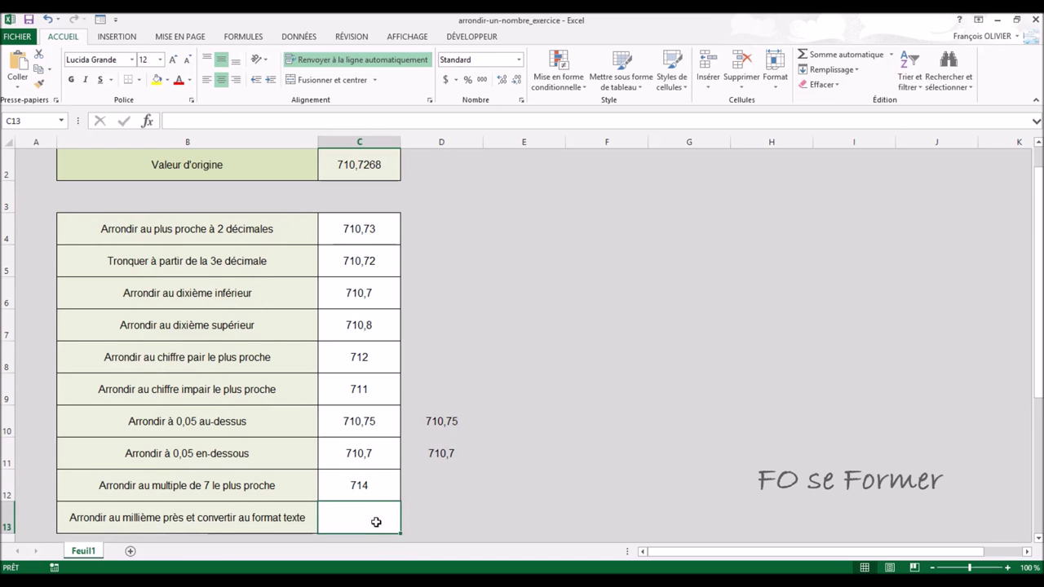
{"action": "type", "text": "="}
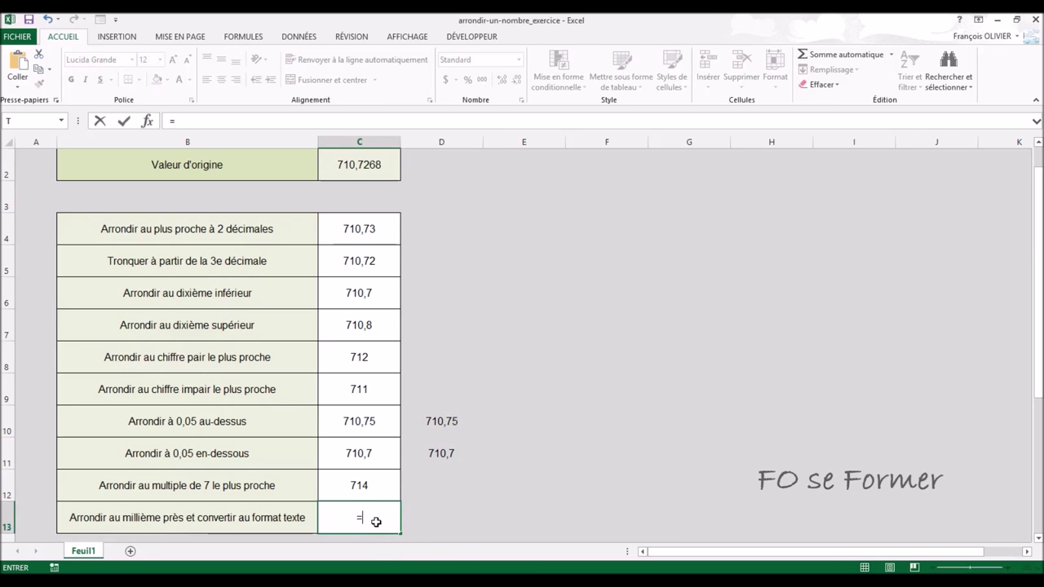
{"action": "type", "text": "ct"}
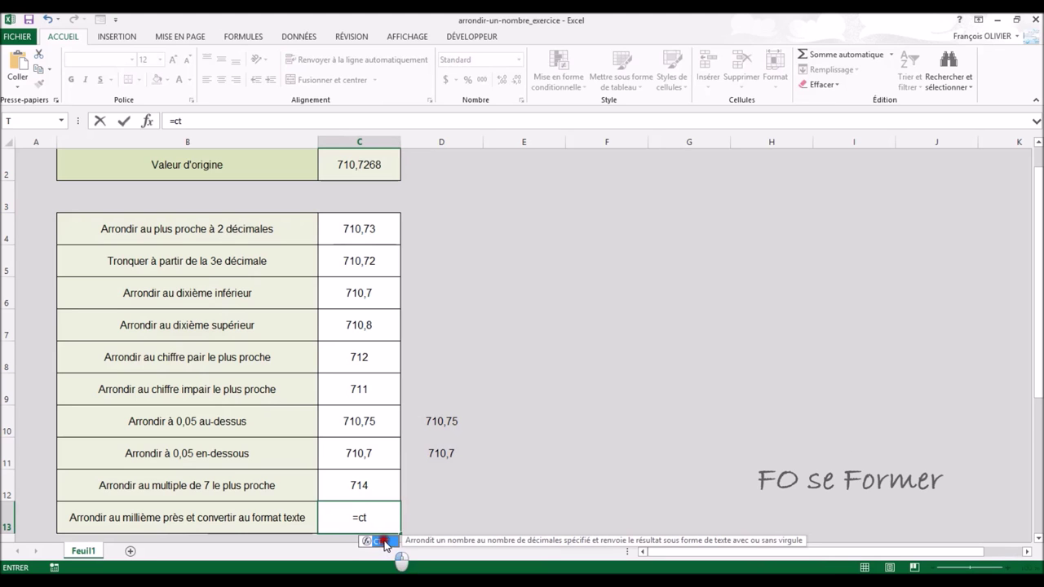
{"action": "double_click", "coordinate": [385, 540]}
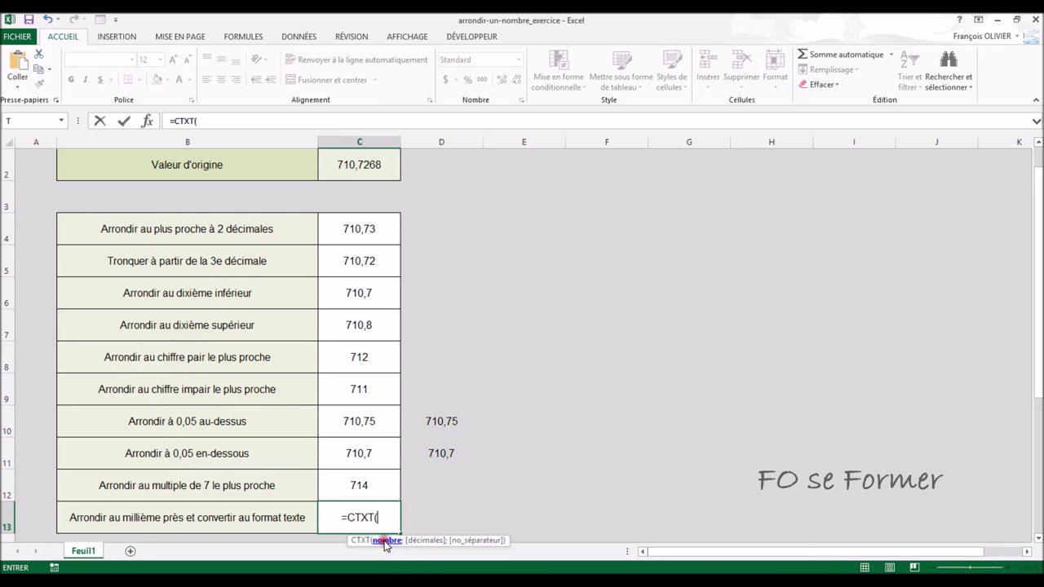
{"action": "left_click", "coordinate": [146, 122]}
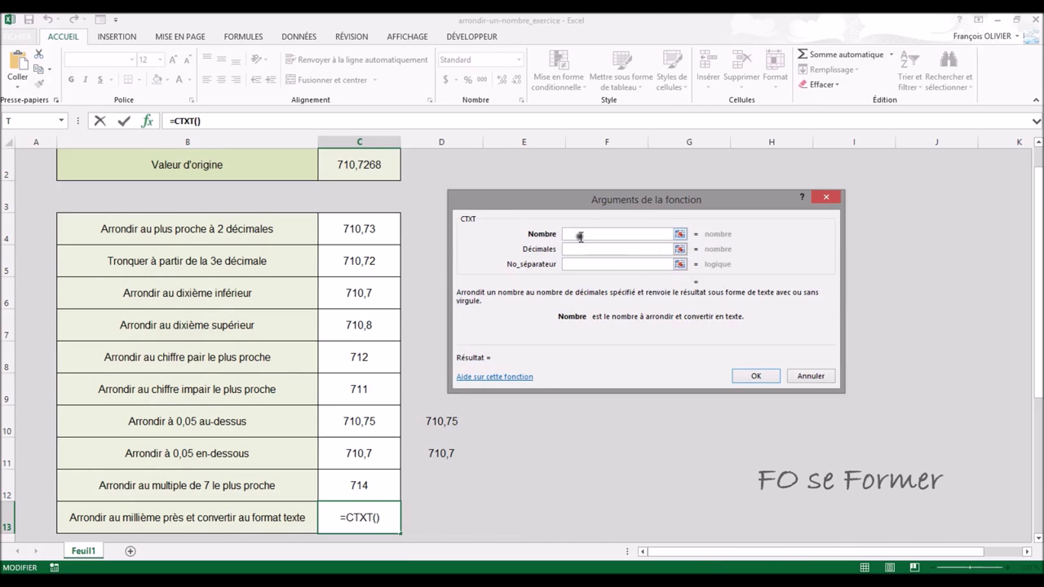
{"action": "left_click", "coordinate": [361, 163]}
{"action": "left_click", "coordinate": [574, 248]}
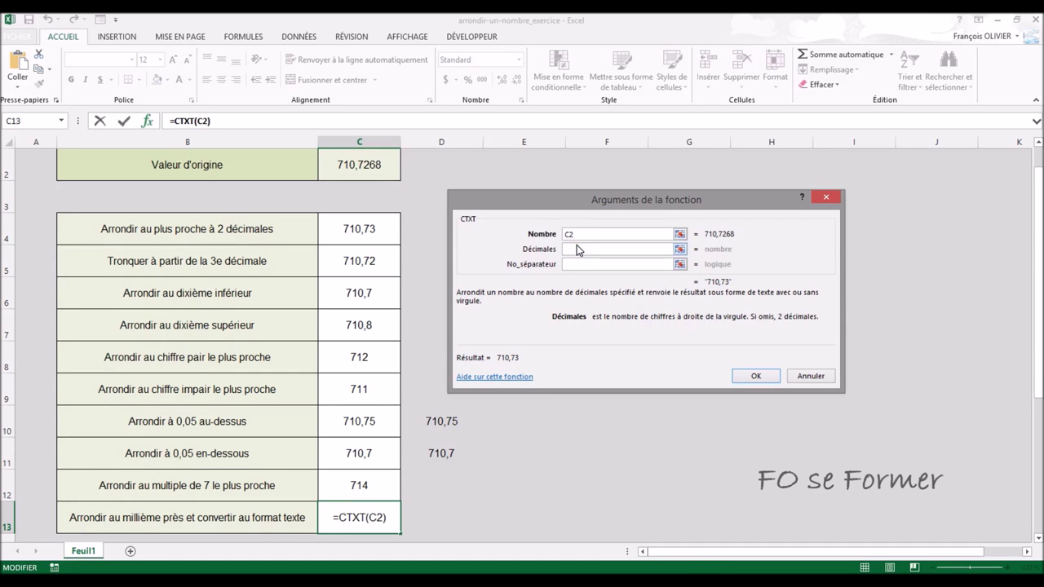
{"action": "type", "text": "3"}
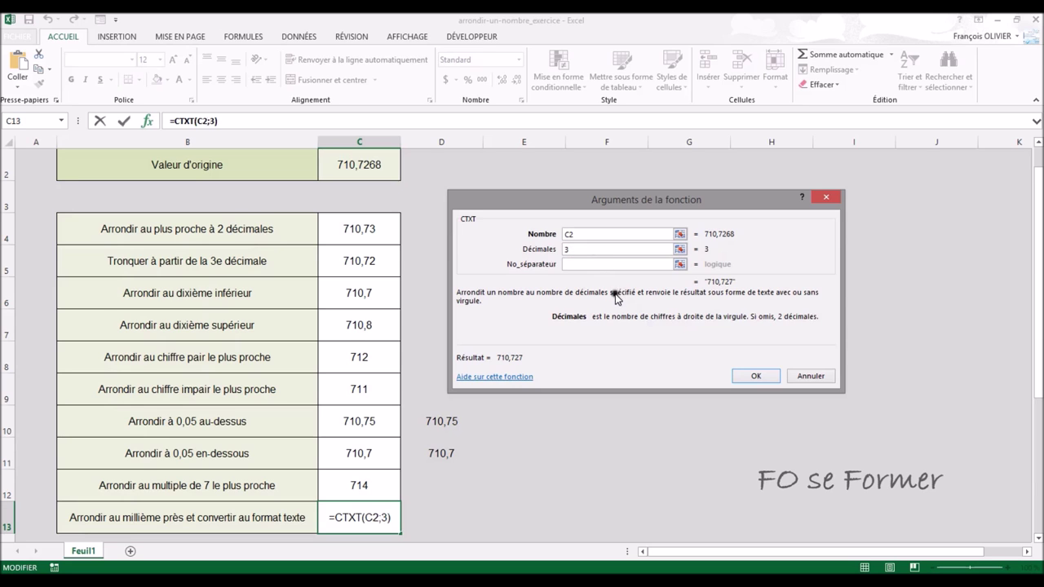
{"action": "left_click", "coordinate": [752, 377]}
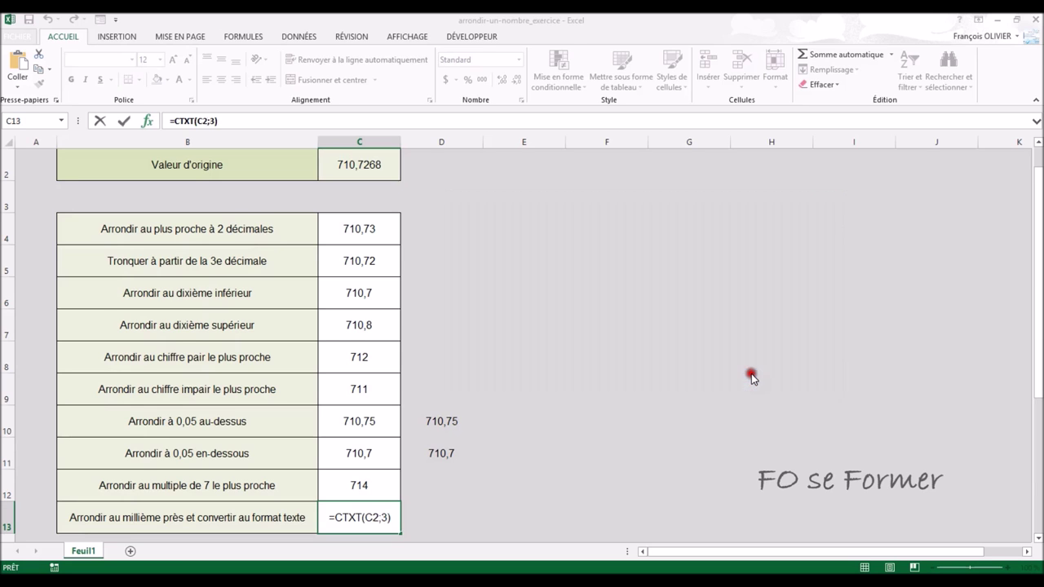